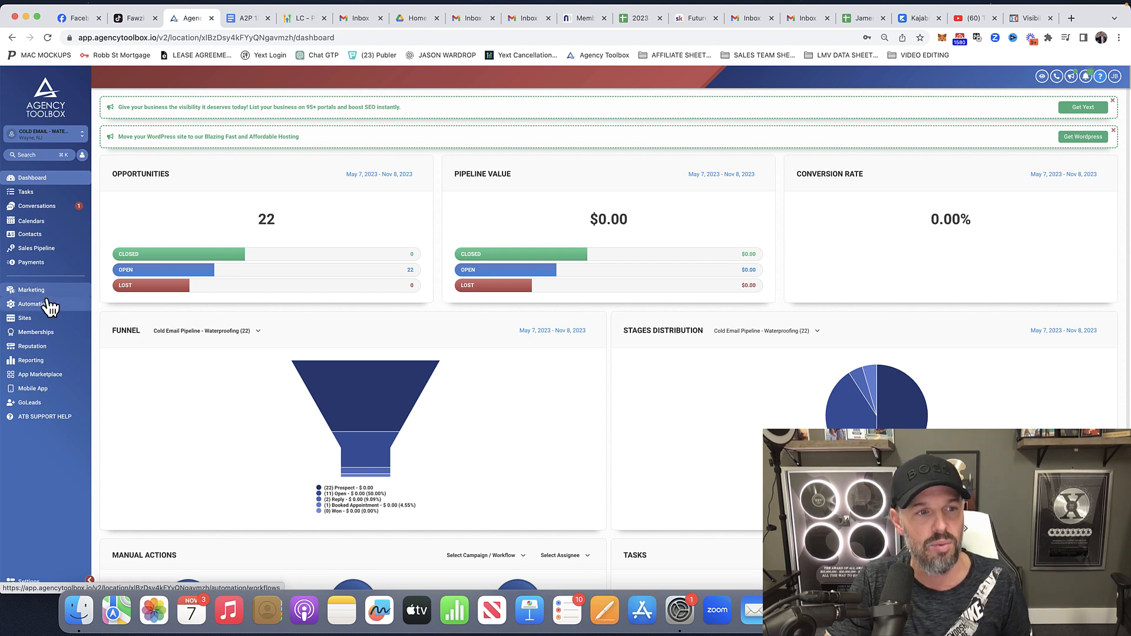
# Examine the details of opened emails in the statistics of Email - 1 in the Campaign #1 - Waterproofing workflow
pyautogui.click(51, 306)
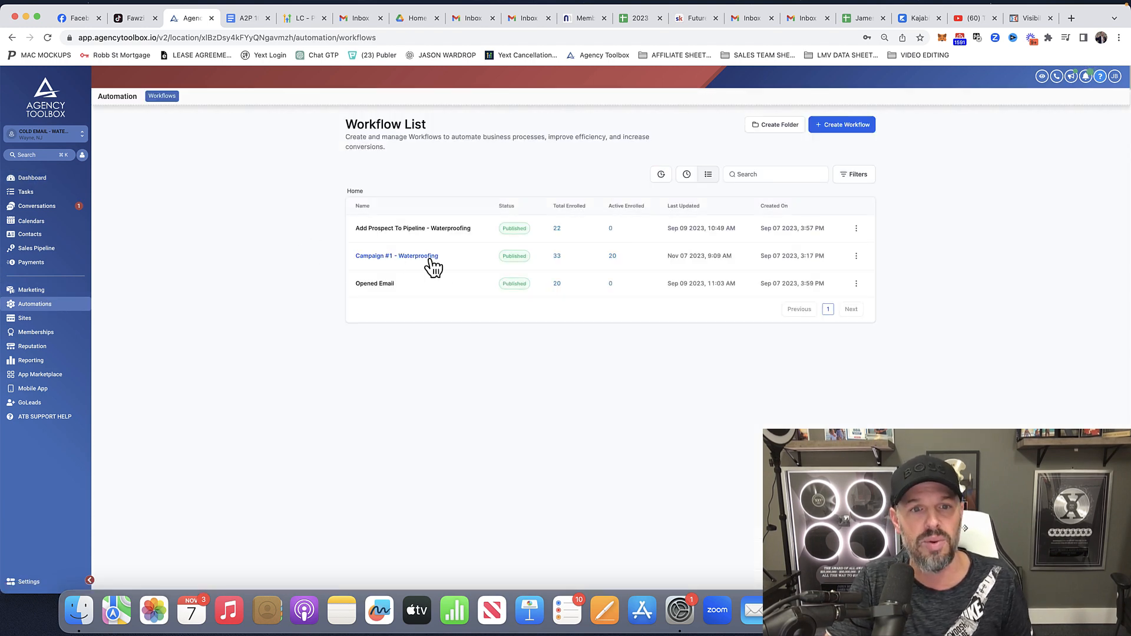
pyautogui.click(408, 264)
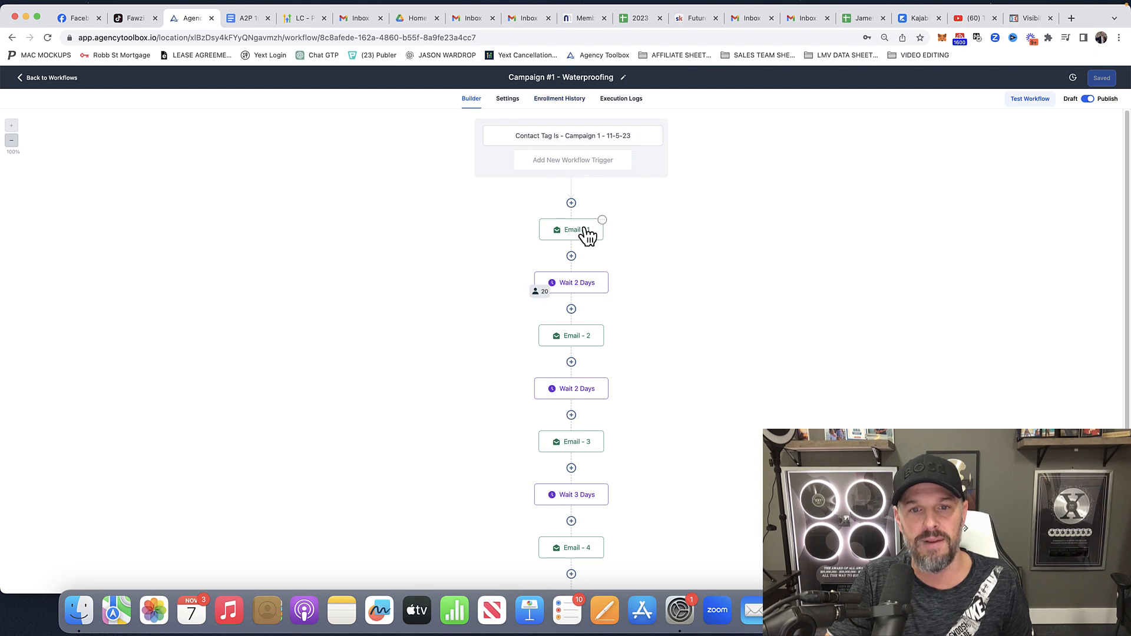
pyautogui.click(583, 233)
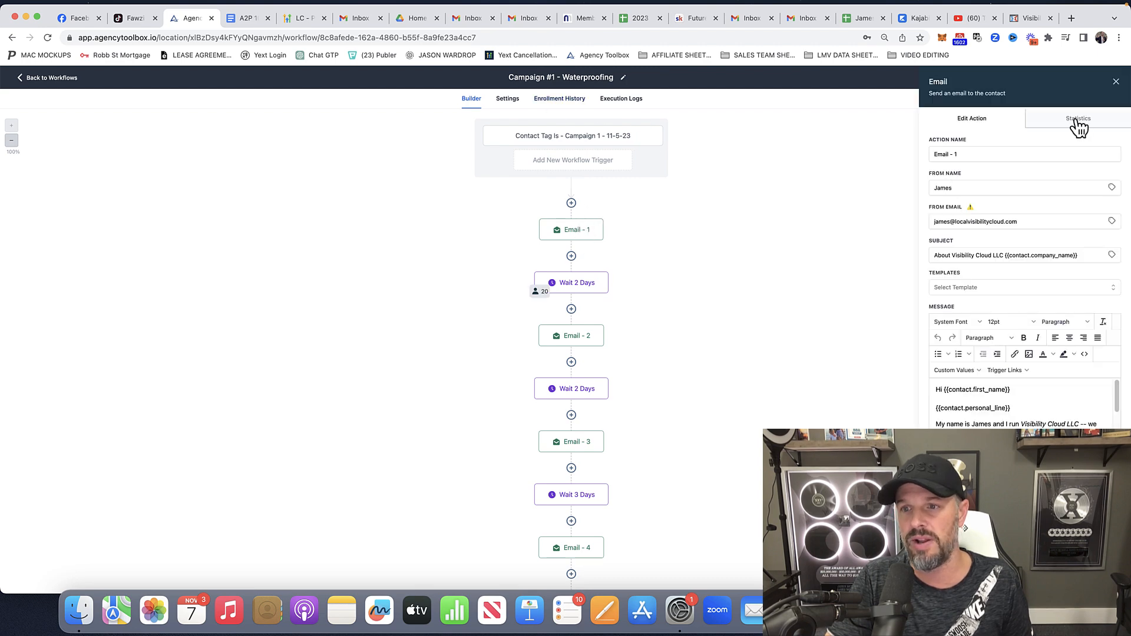
pyautogui.click(1078, 121)
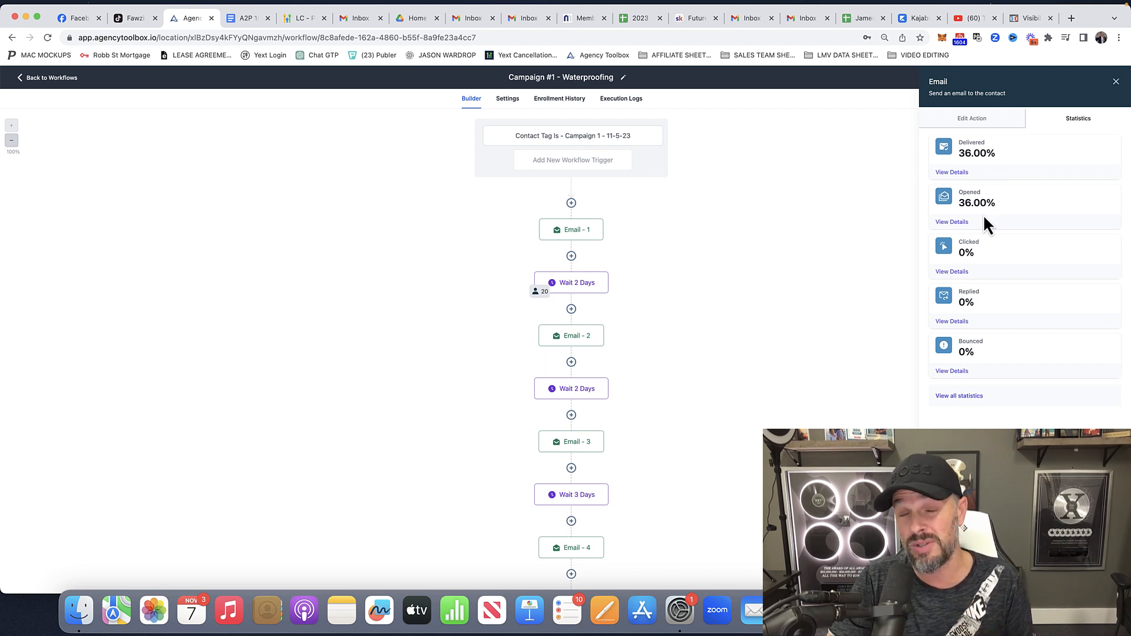
pyautogui.click(951, 222)
pyautogui.scroll(-2, 572, 425)
pyautogui.scroll(2, 572, 425)
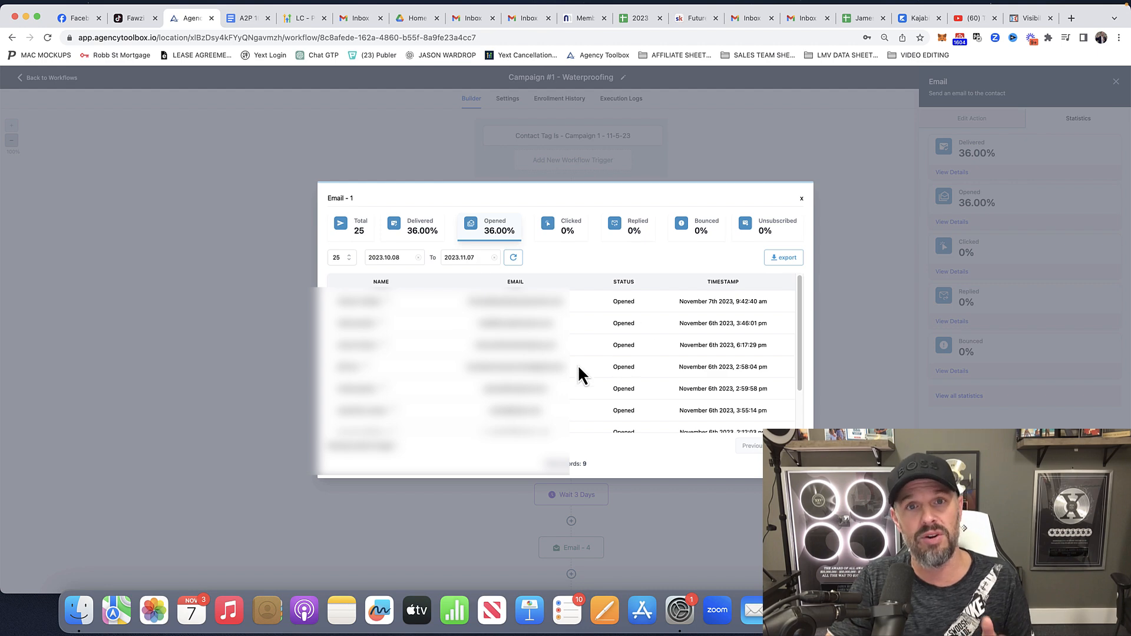
pyautogui.click(801, 199)
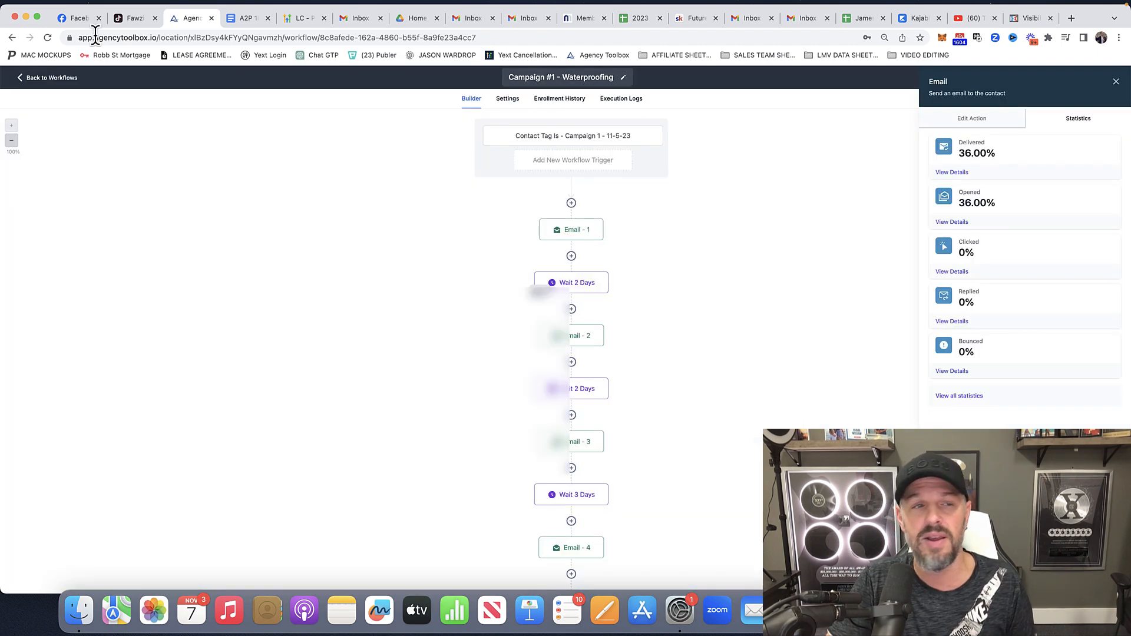
pyautogui.click(51, 78)
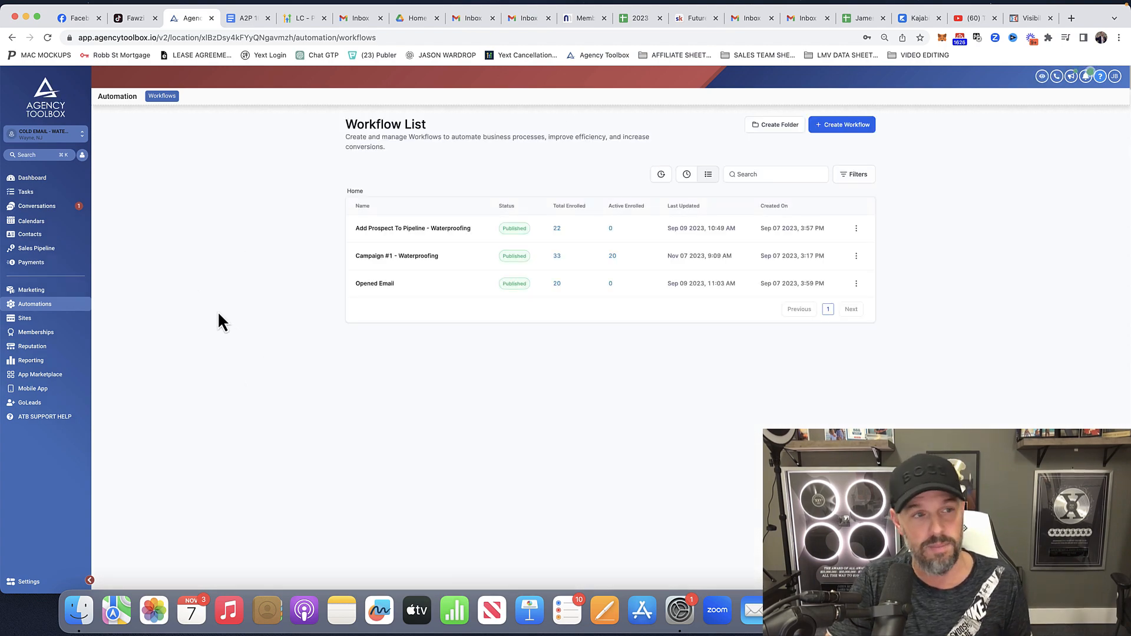
# Open the business profile settings of the current account
pyautogui.click(33, 179)
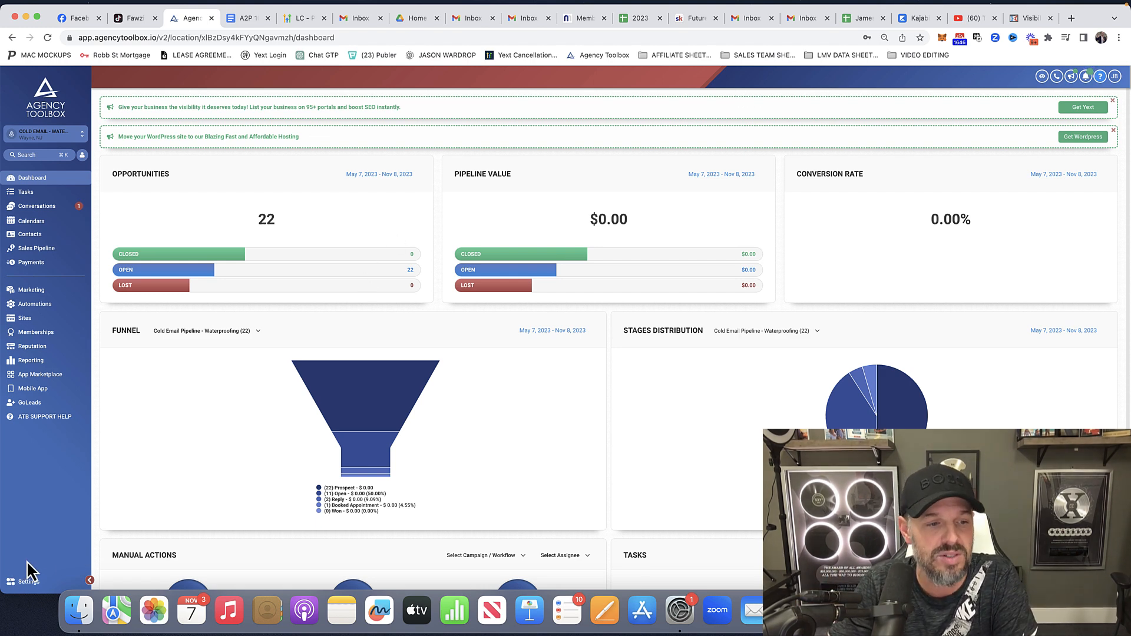
pyautogui.click(24, 581)
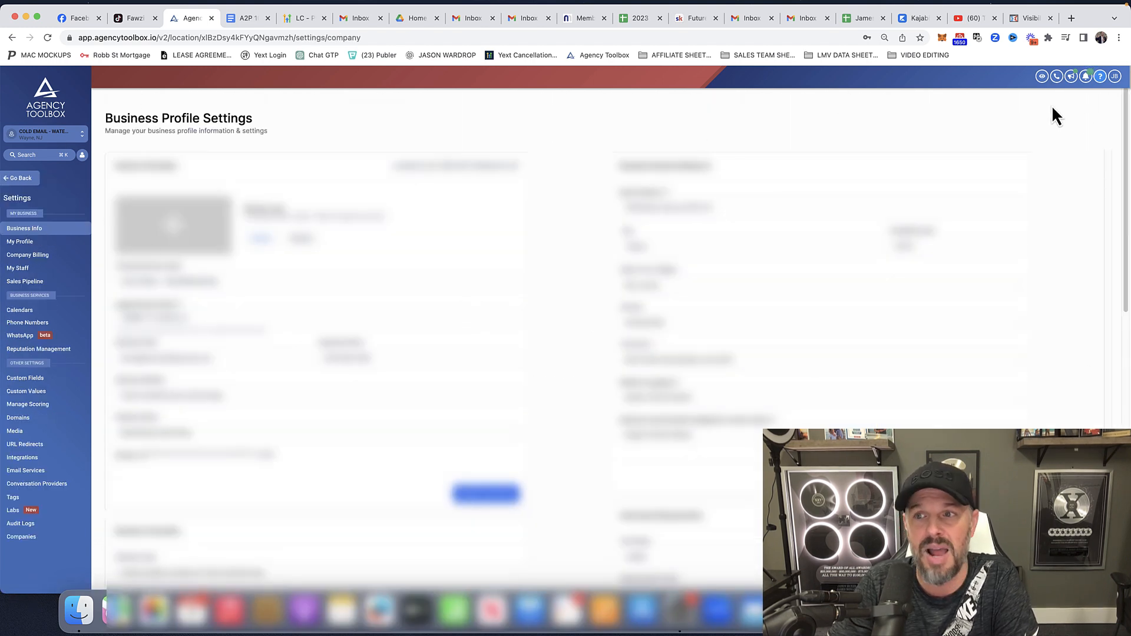
pyautogui.click(1042, 76)
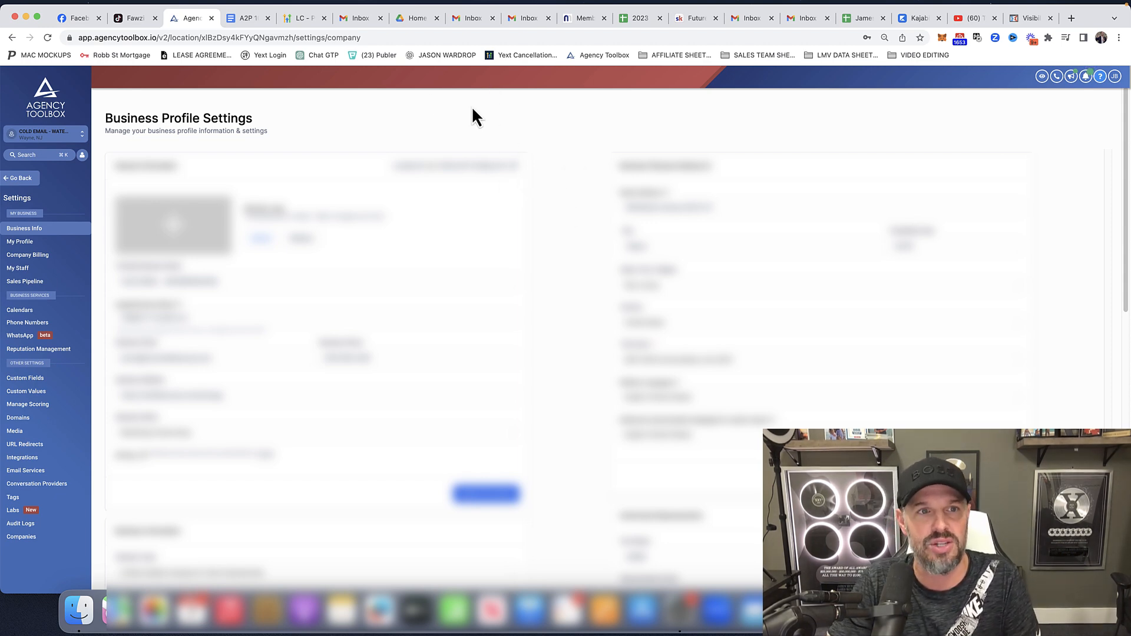
# Switch to the A2P 10DLC Checklist document in Google Docs and read through its checklist items
pyautogui.click(248, 18)
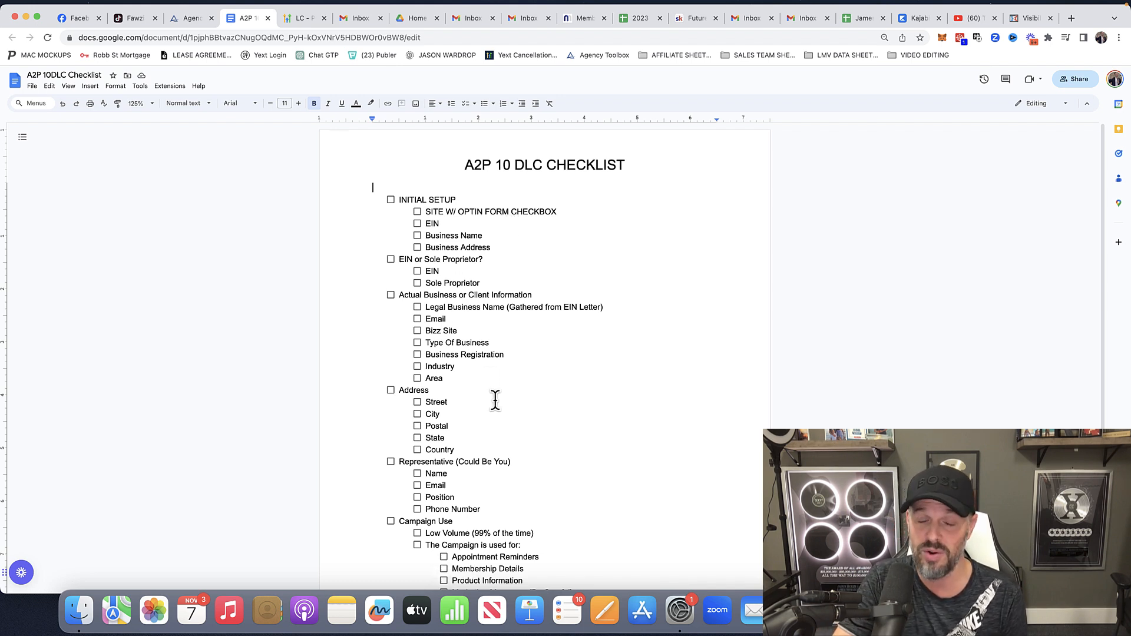
pyautogui.scroll(-3, 495, 400)
pyautogui.scroll(-1, 495, 399)
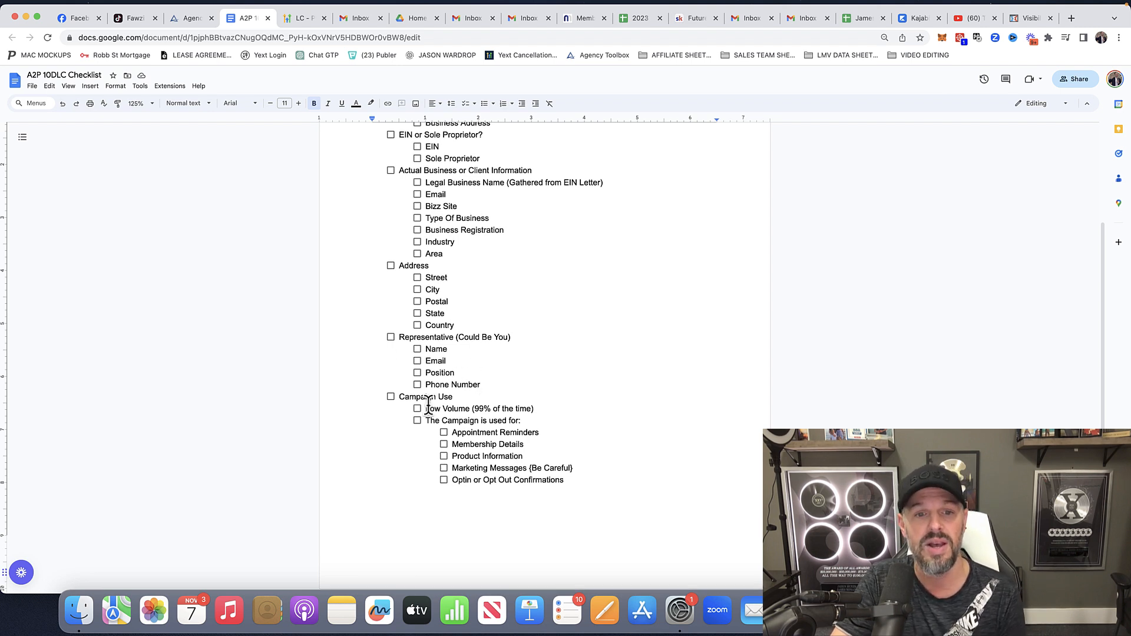
pyautogui.scroll(3, 477, 354)
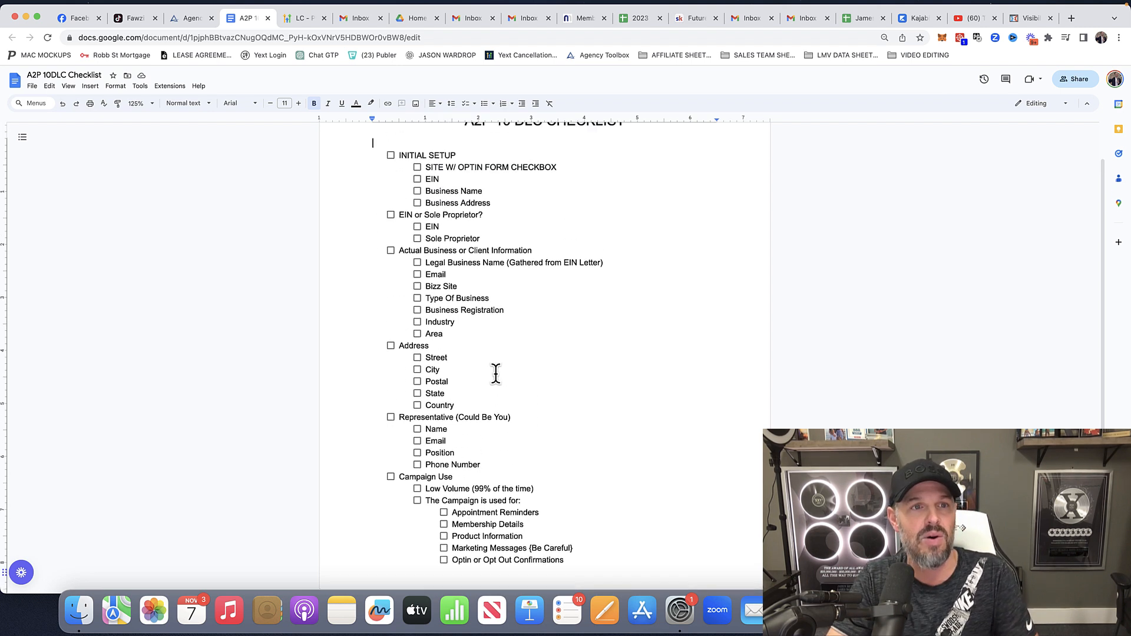
# Return to Agency Toolbox and inspect how to customize the SMS sender information in the general business profile settings
pyautogui.click(187, 22)
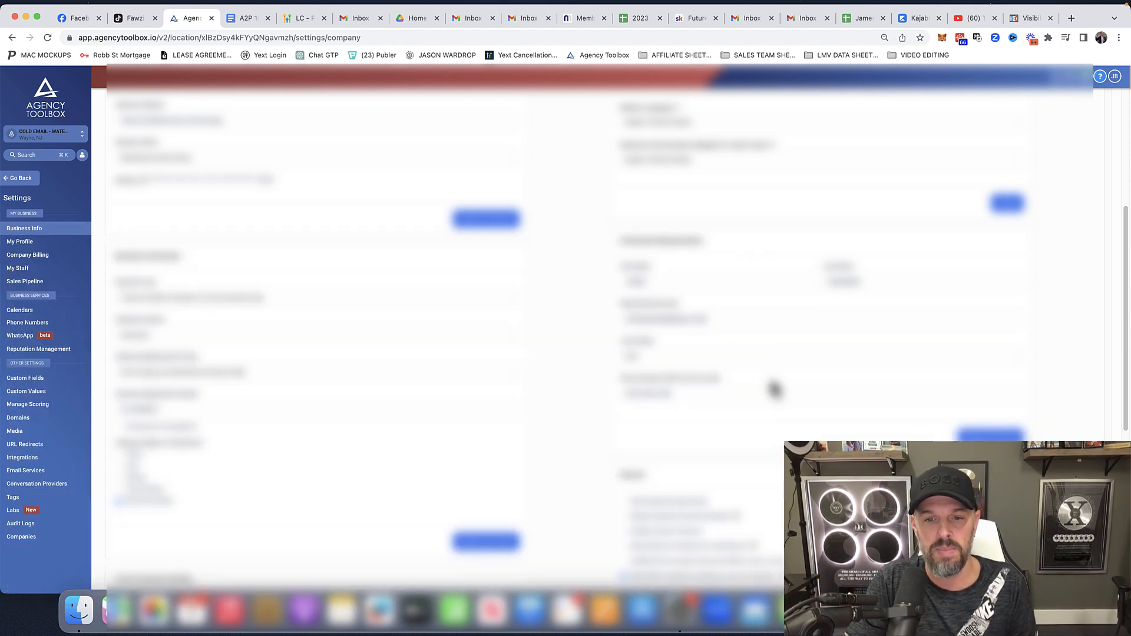
pyautogui.scroll(-5, 774, 389)
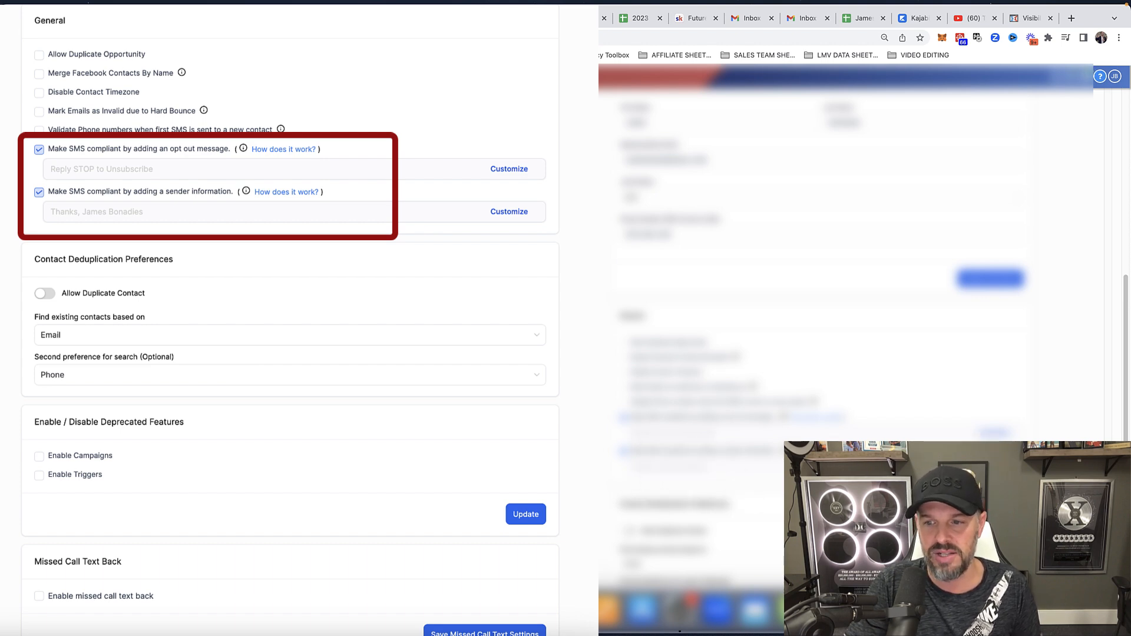
pyautogui.click(995, 467)
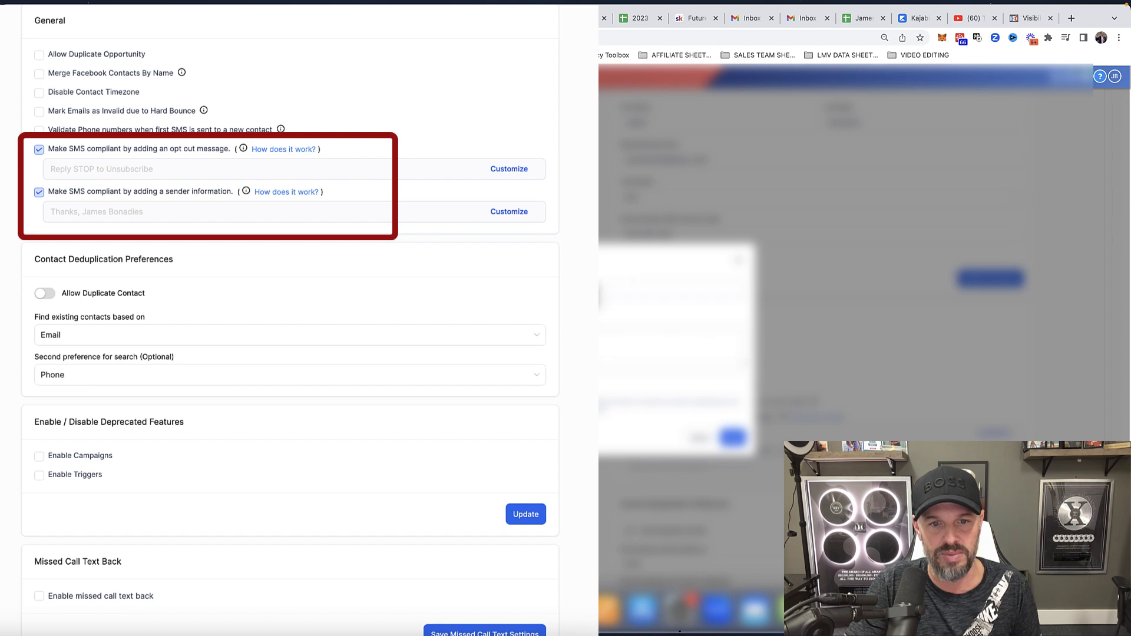
pyautogui.click(738, 260)
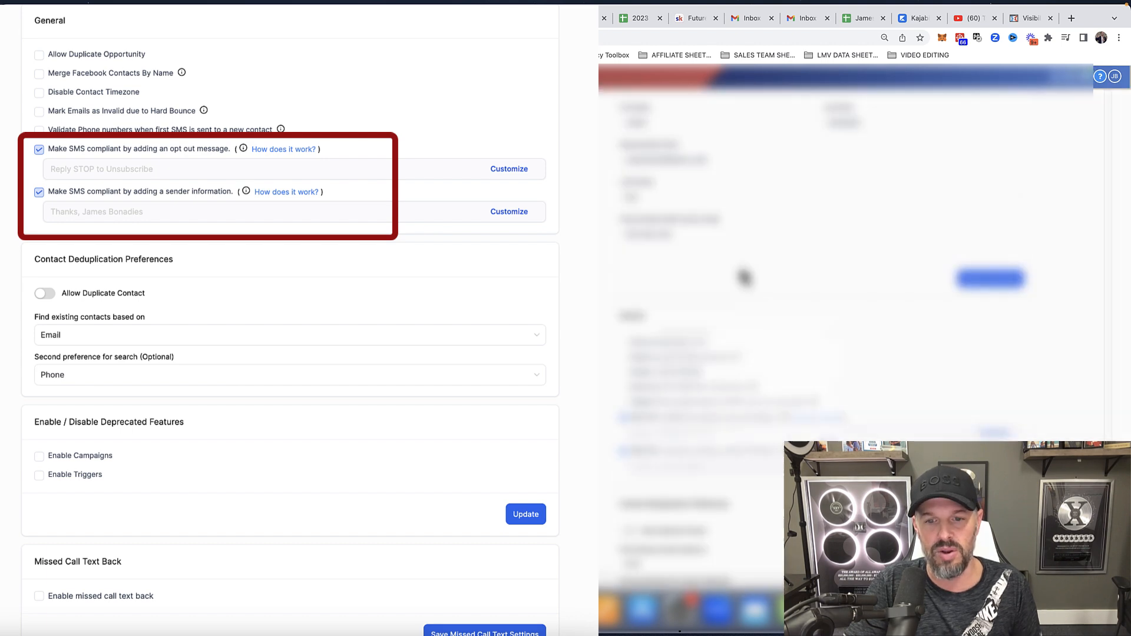
pyautogui.click(995, 466)
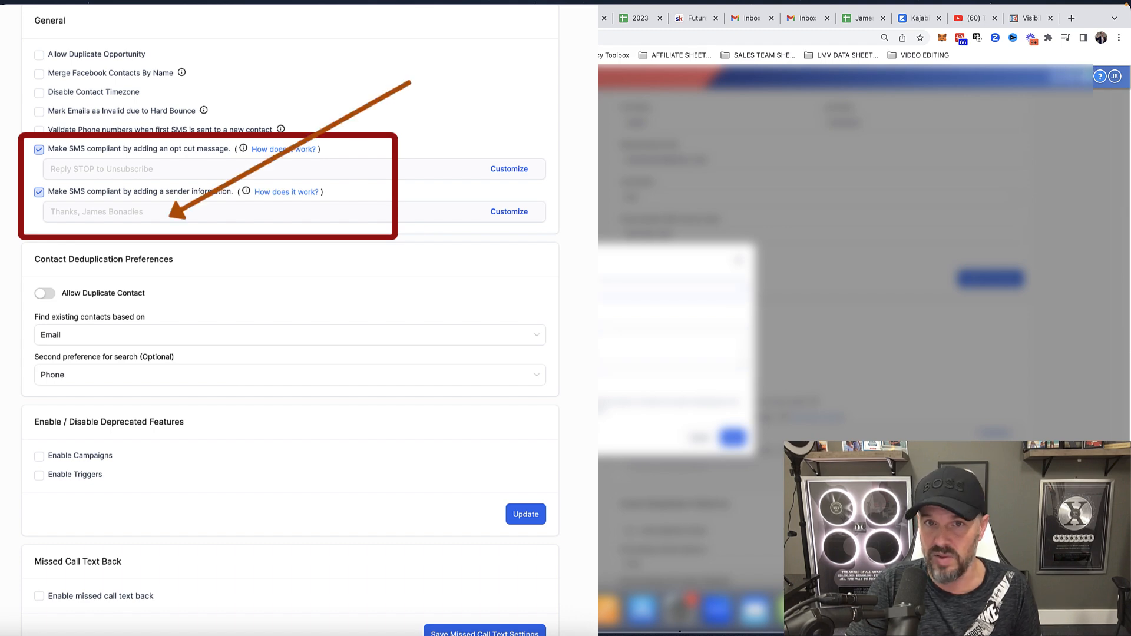
pyautogui.click(740, 264)
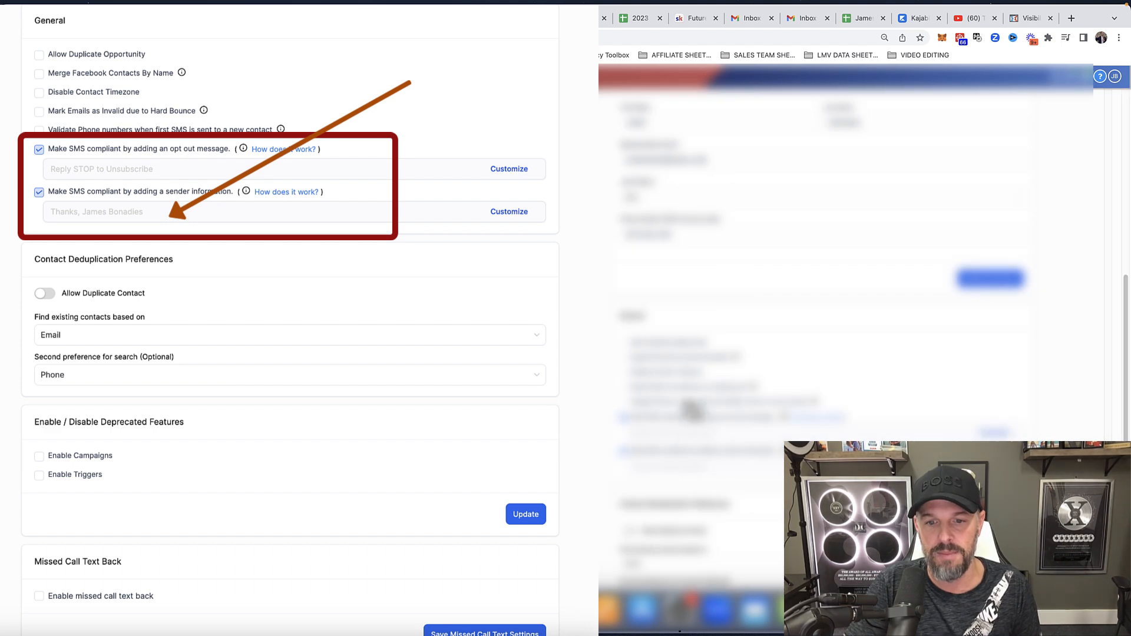
# Examine the business profile settings for contact deduplication, deprecated features and missed call text back
pyautogui.scroll(-3, 617, 492)
pyautogui.scroll(-2, 617, 491)
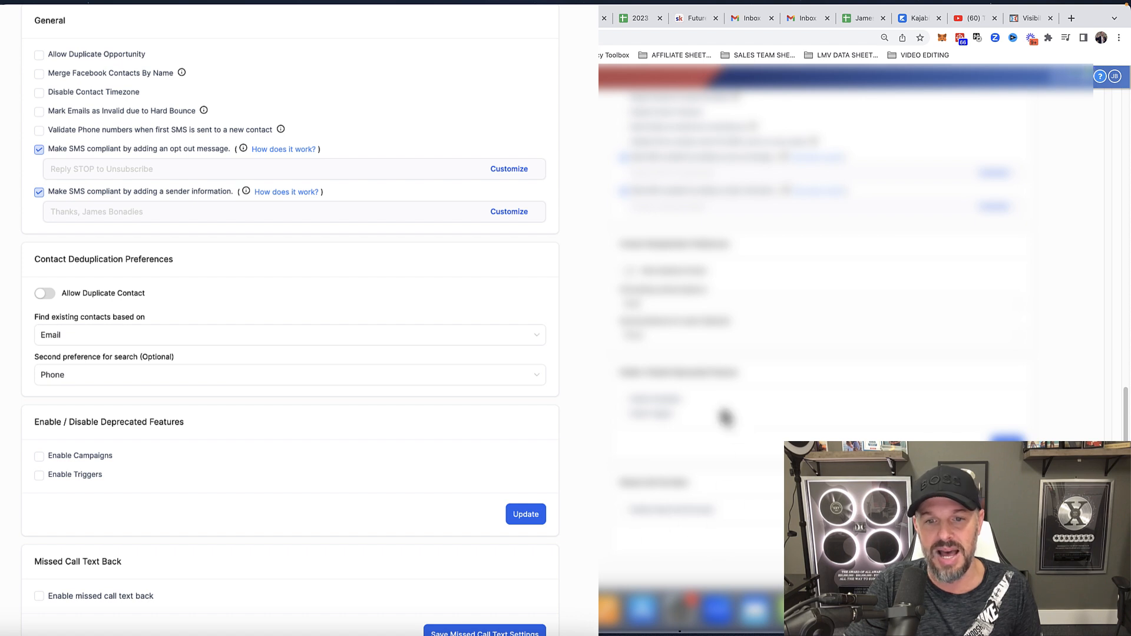
pyautogui.scroll(1, 733, 421)
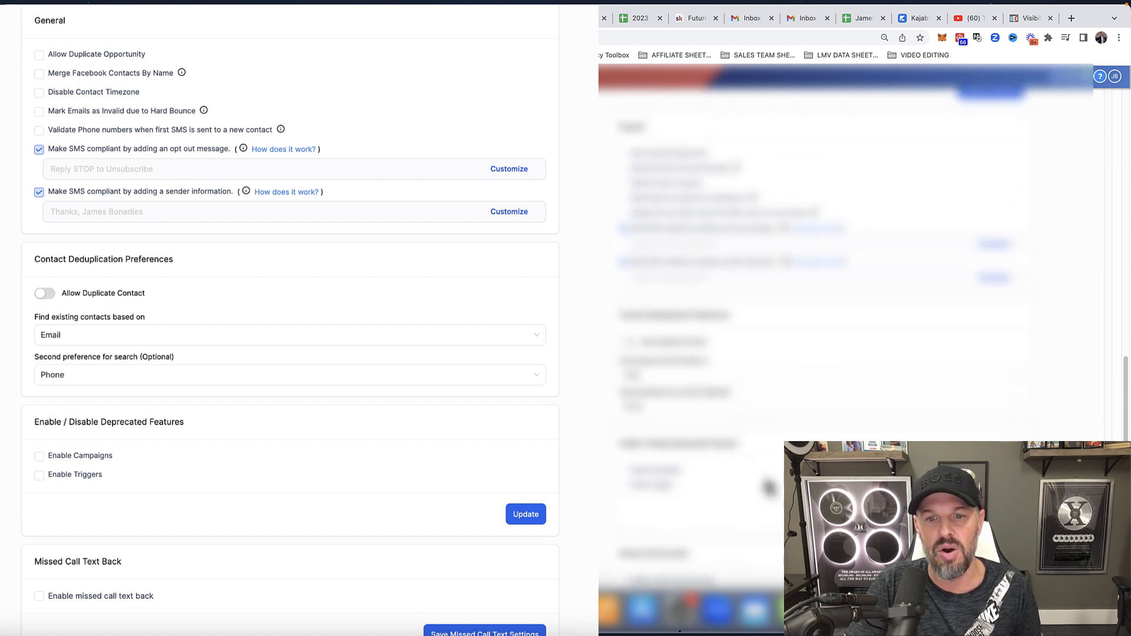
pyautogui.scroll(-10, 696, 460)
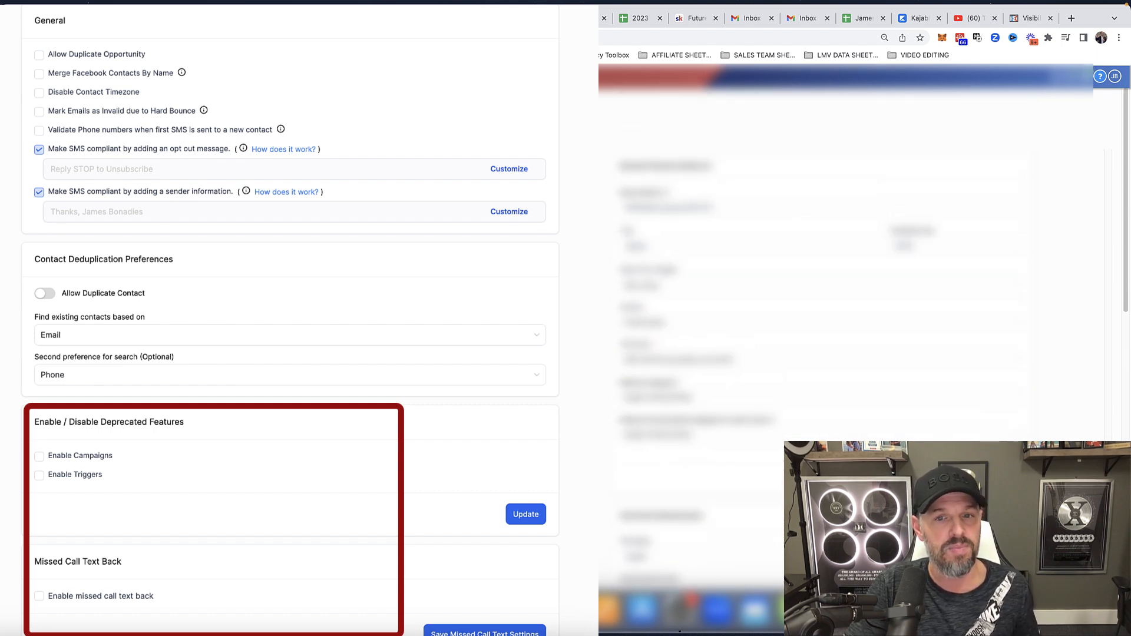
# Open the phone number management settings and dismiss the tip about purchasing a toll-free number
pyautogui.click(18, 243)
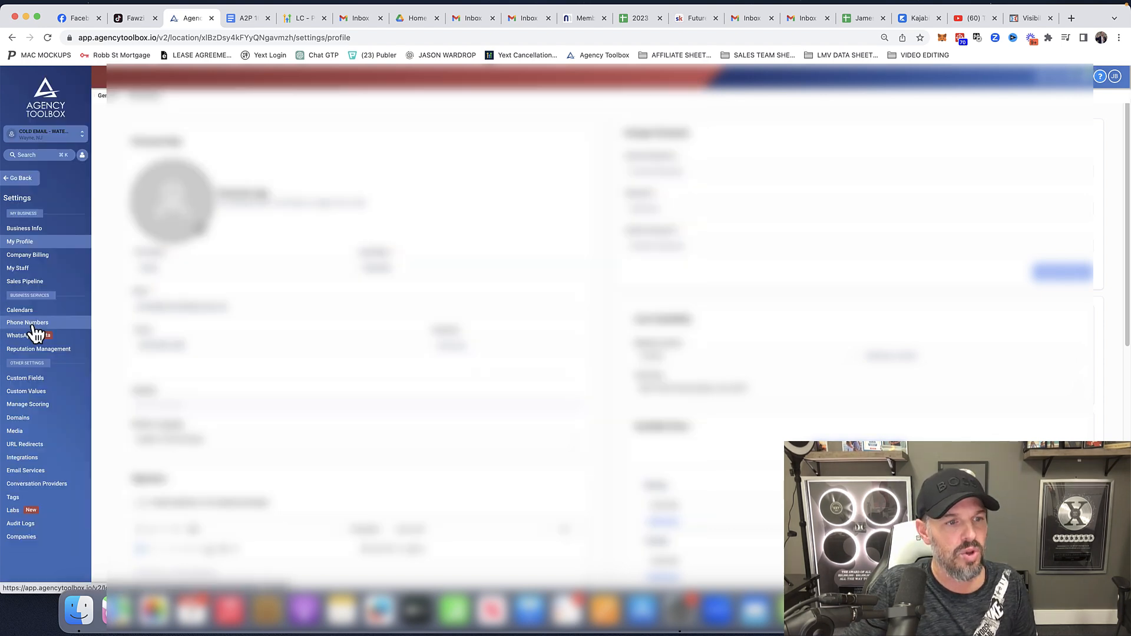
pyautogui.click(33, 324)
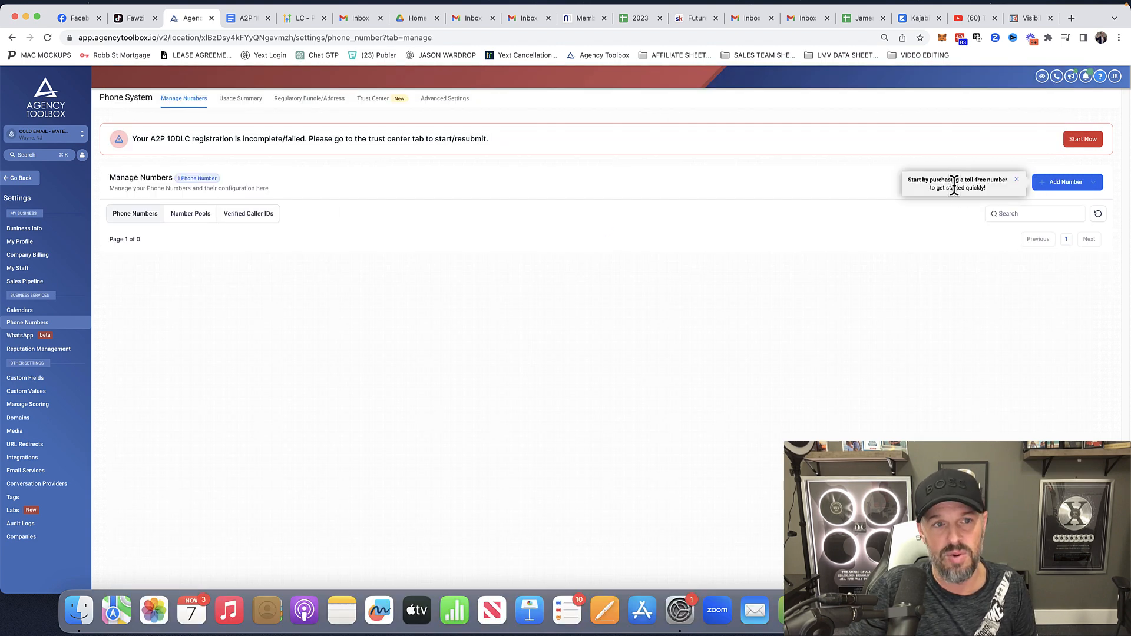
pyautogui.click(1017, 179)
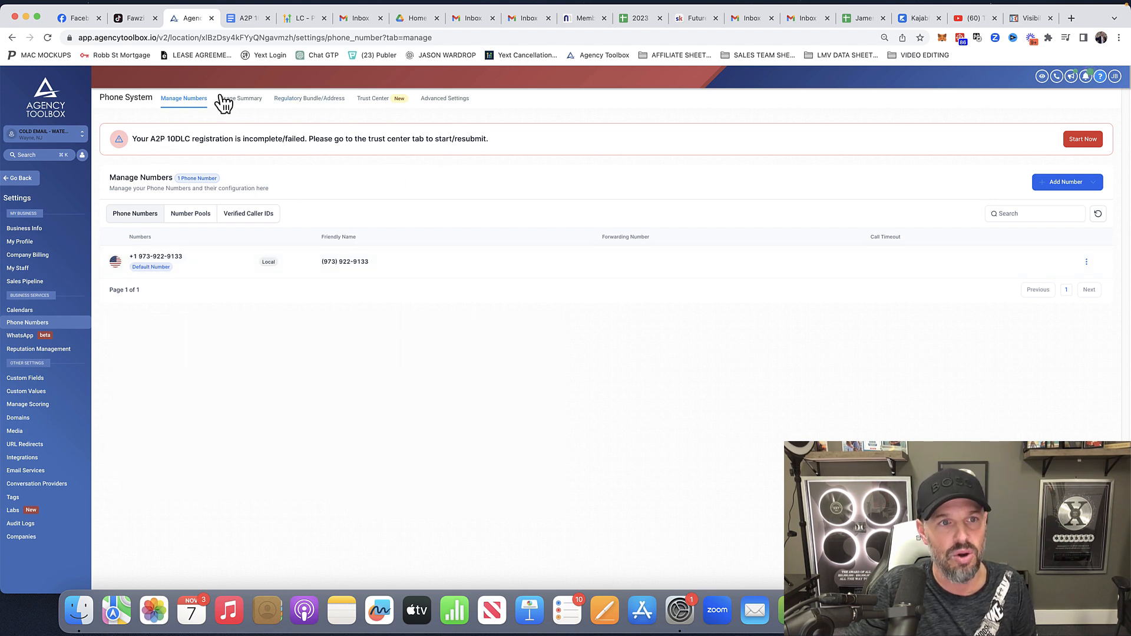
# Start an A2P registration in the Trust Center for a US or Canadian business that has a tax ID
pyautogui.click(383, 101)
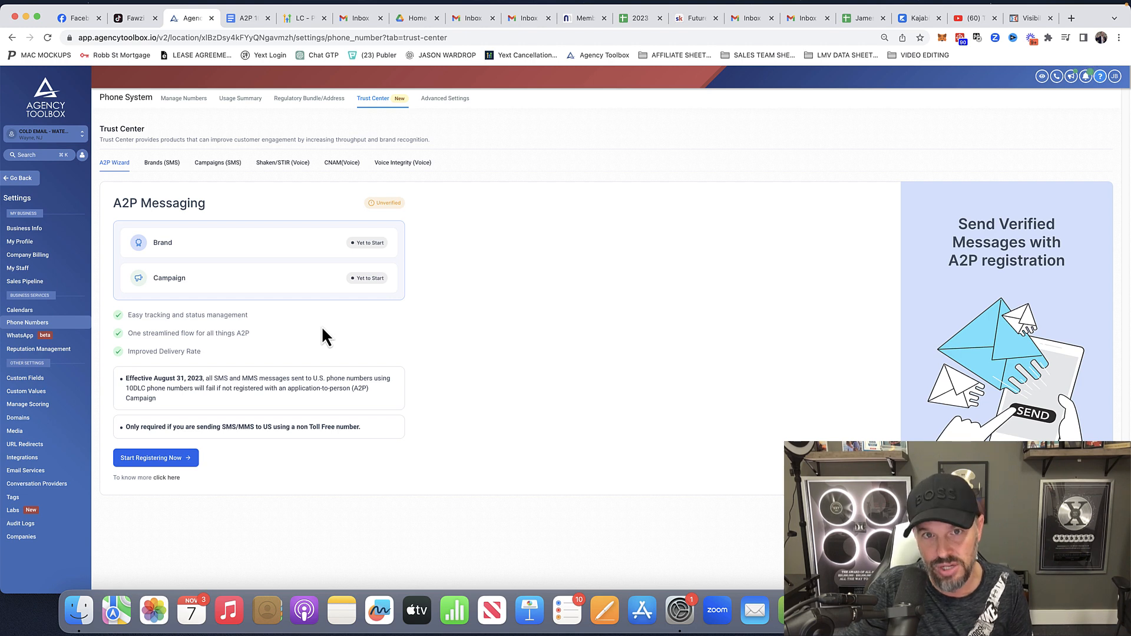
pyautogui.click(163, 460)
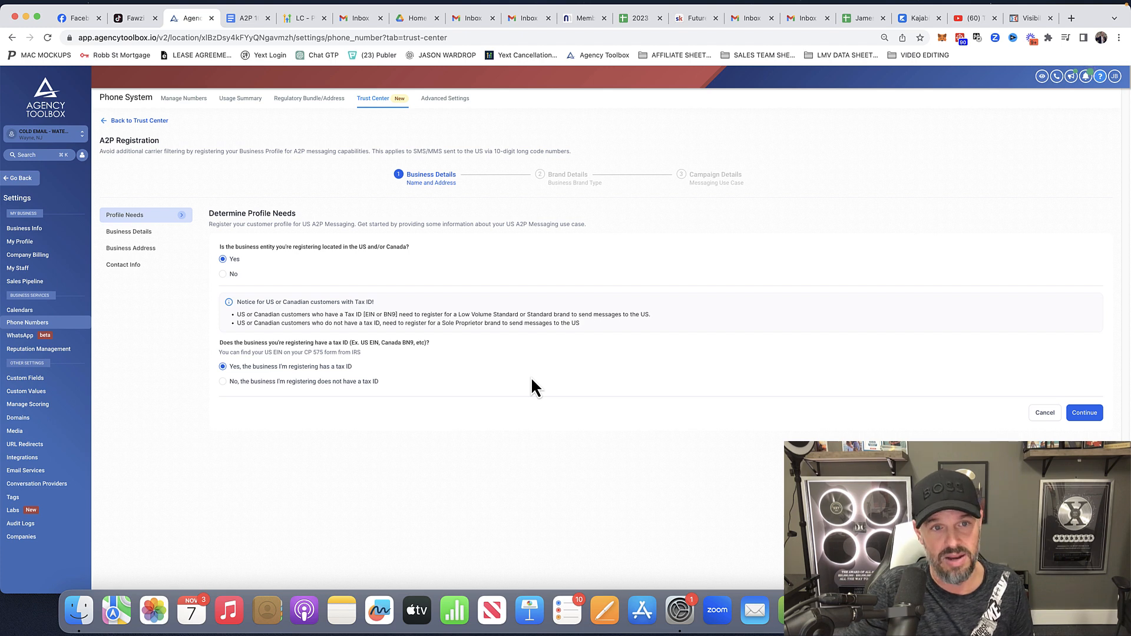
pyautogui.click(1085, 413)
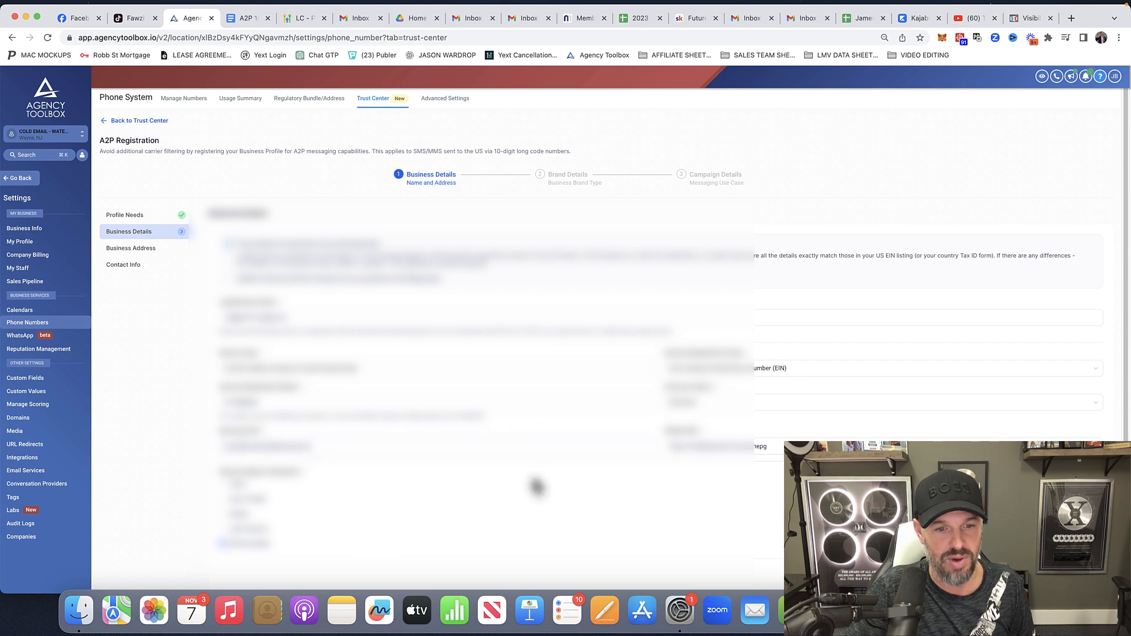
# Review and accept the prefilled business details and business address of the A2P registration
pyautogui.scroll(-1, 672, 505)
pyautogui.scroll(1, 675, 506)
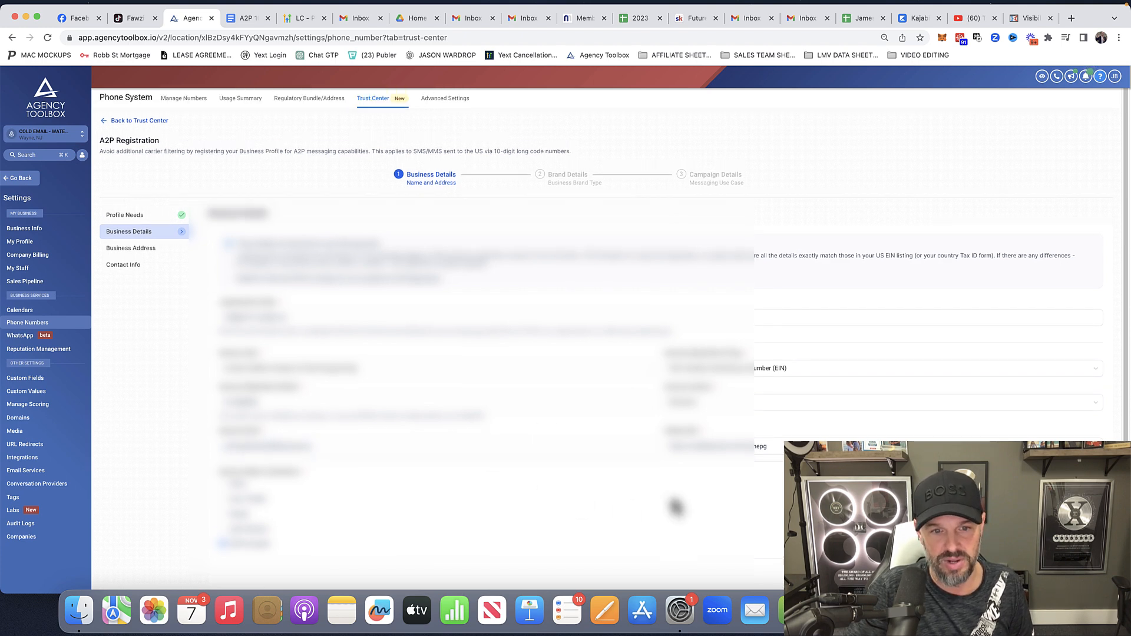
pyautogui.click(1085, 574)
pyautogui.click(512, 296)
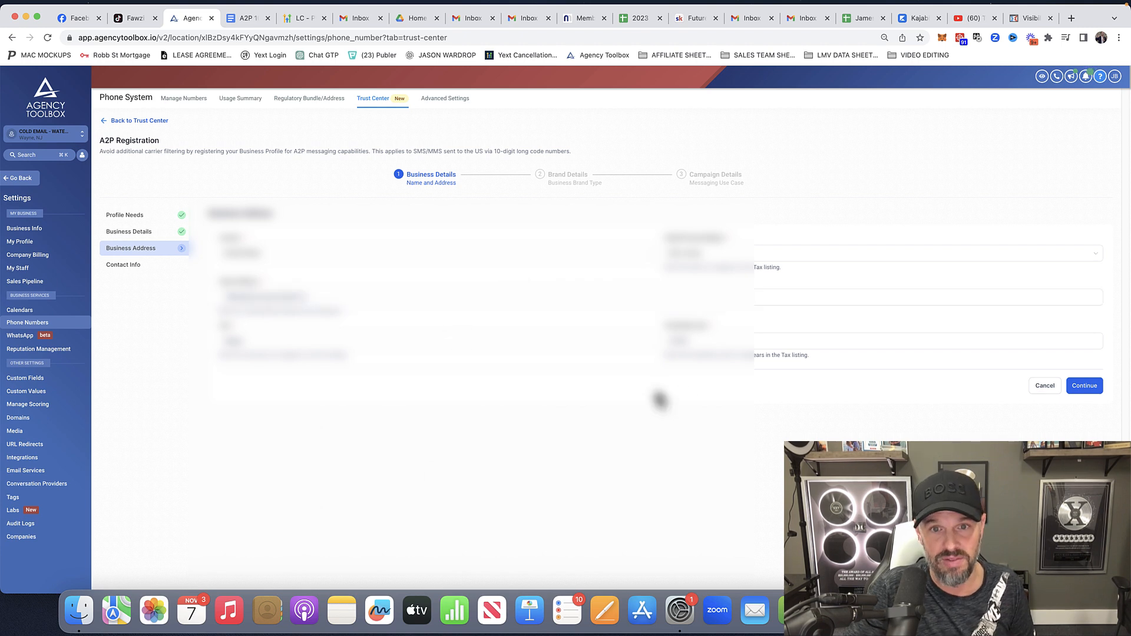
pyautogui.click(1085, 386)
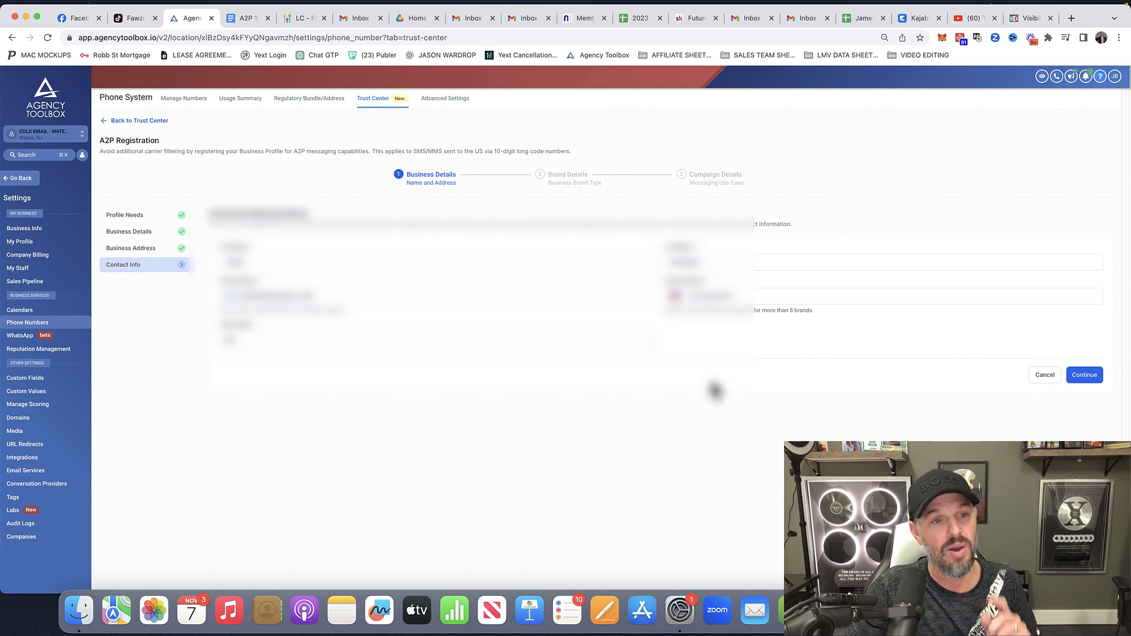
# Accept the prefilled contact info and continue with the Low Volume Standard brand type, acknowledging the registration fees
pyautogui.click(756, 295)
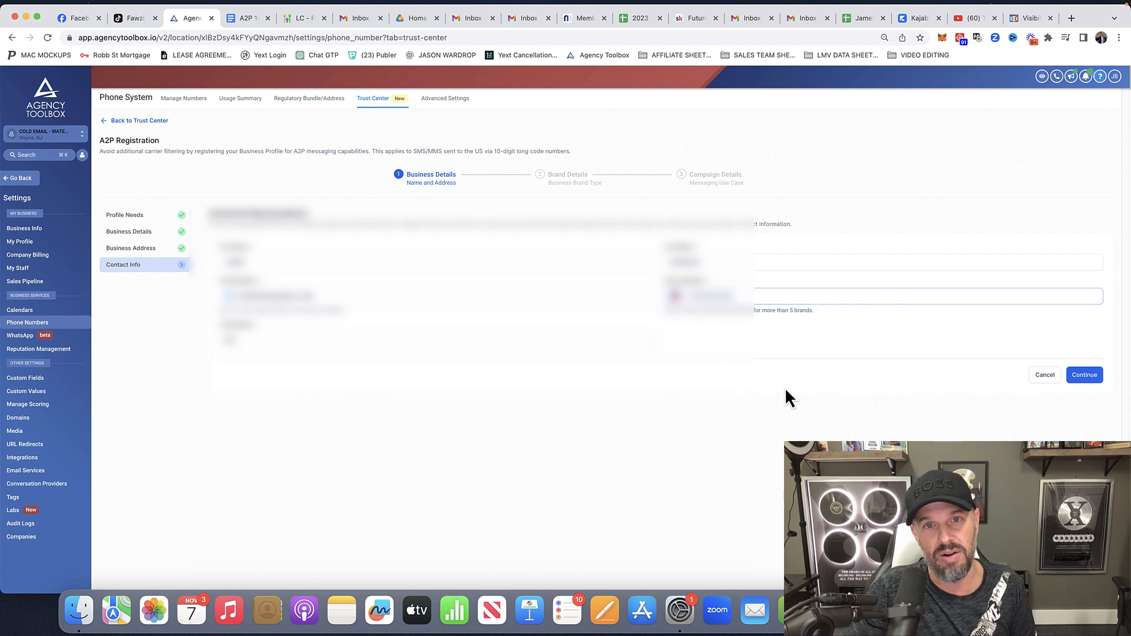
pyautogui.click(1089, 376)
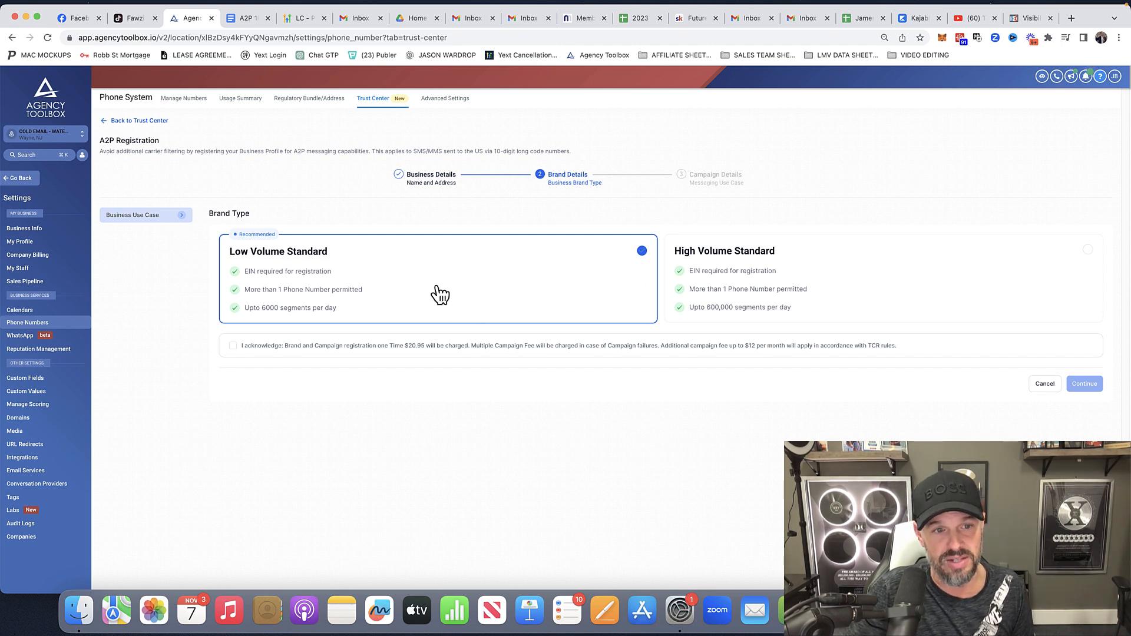
pyautogui.click(233, 347)
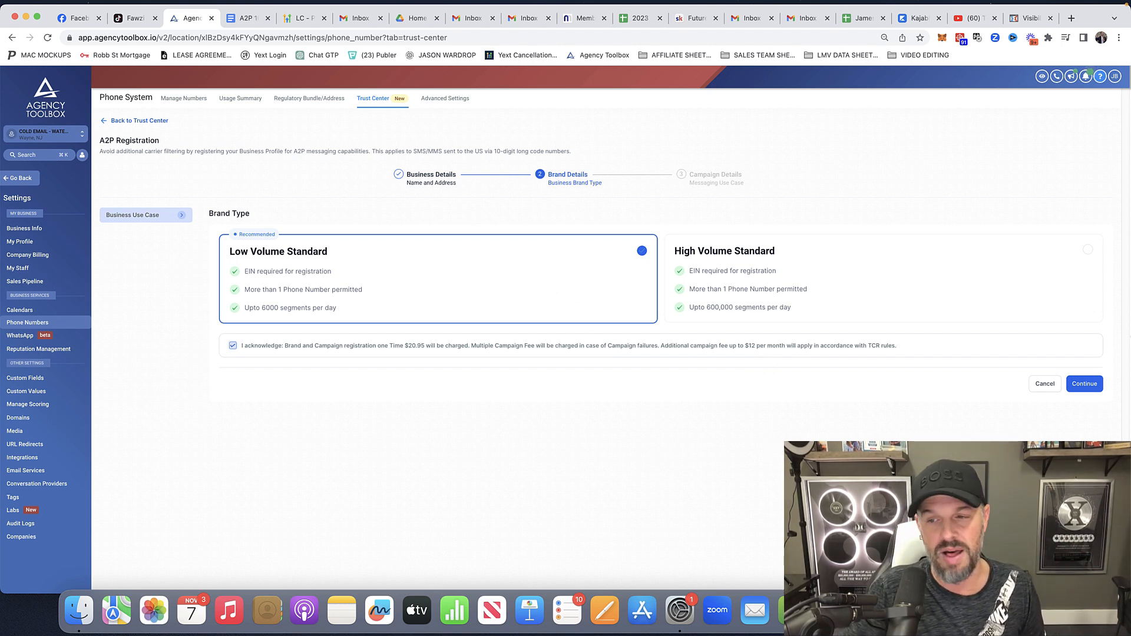
pyautogui.click(1085, 383)
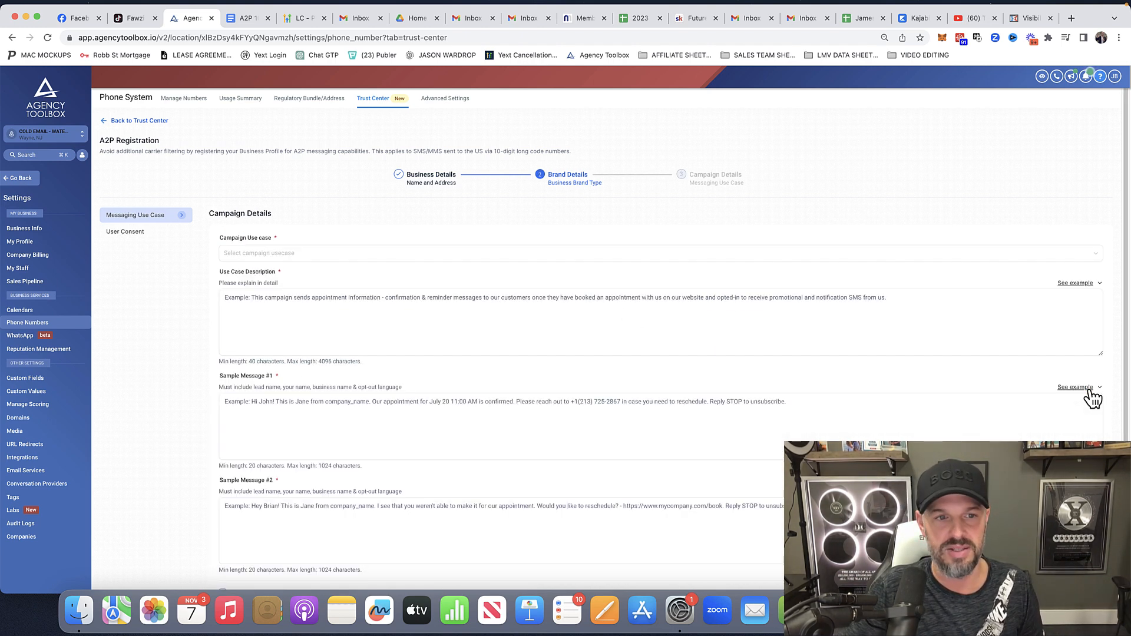
# Set the campaign use case to Low Volume Mixed and fill the use case description with the provided appointment confirmation and reminder example
pyautogui.click(282, 259)
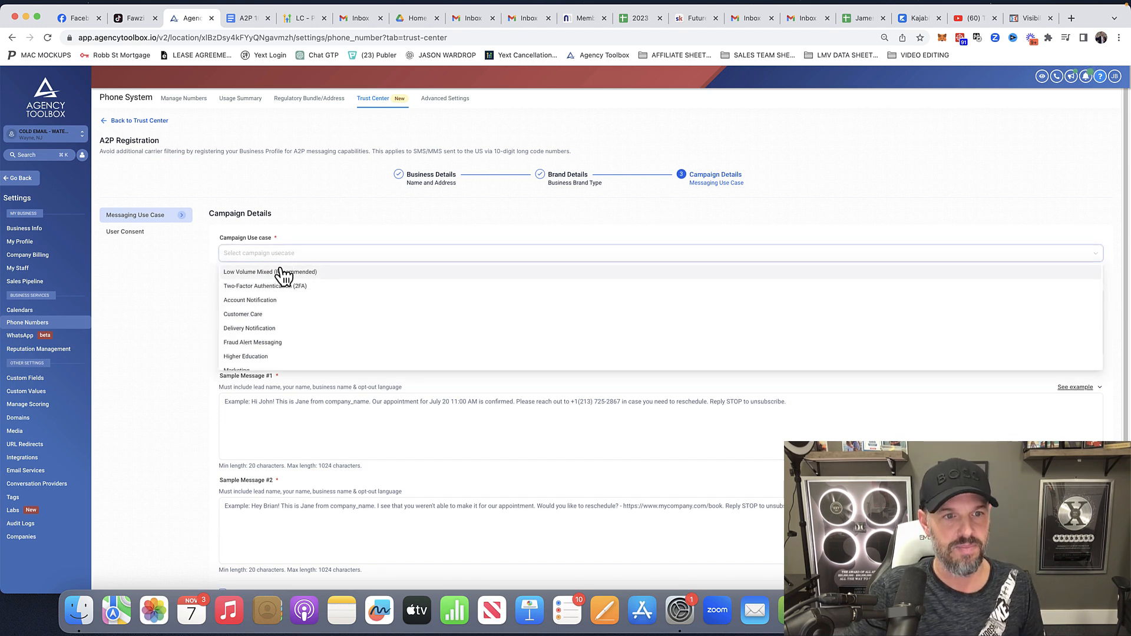
pyautogui.click(280, 273)
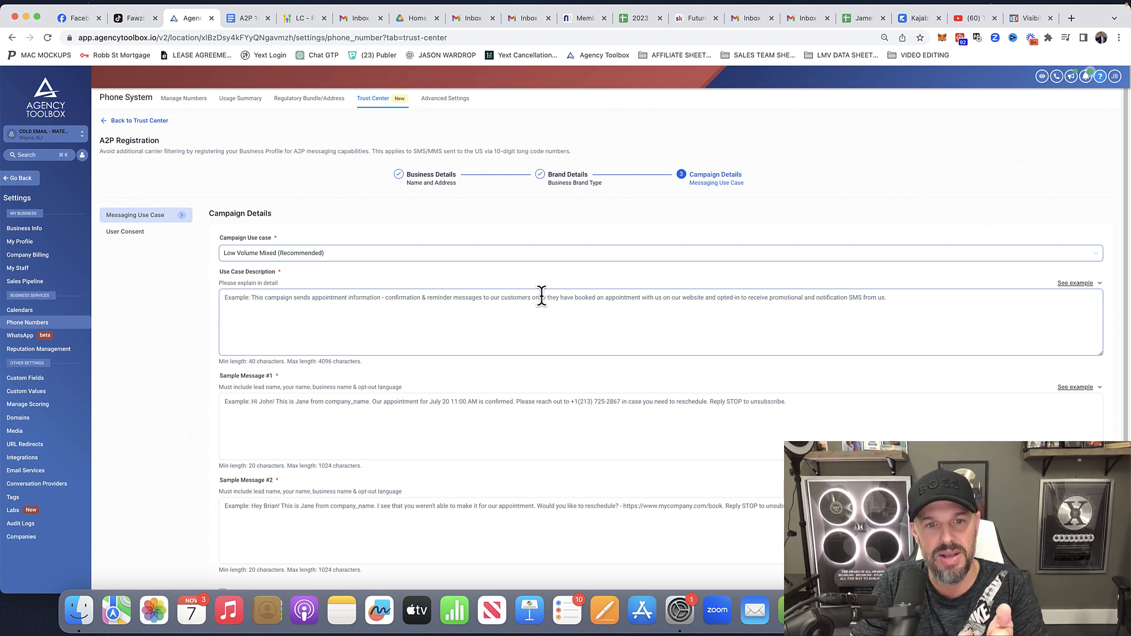
pyautogui.click(1076, 285)
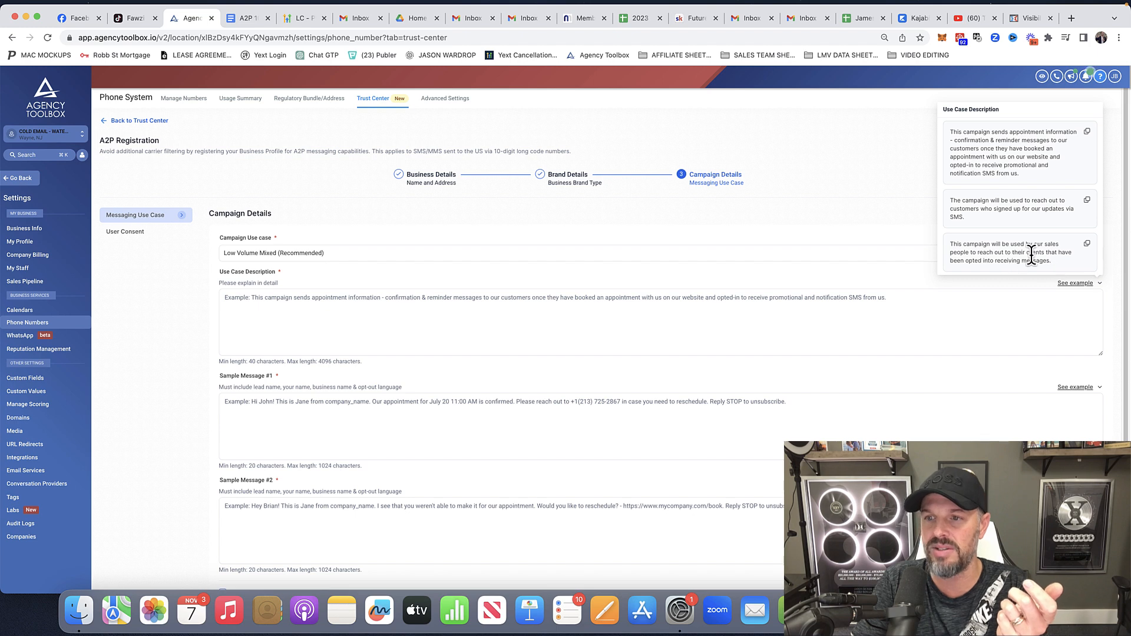
pyautogui.click(1088, 133)
pyautogui.click(422, 318)
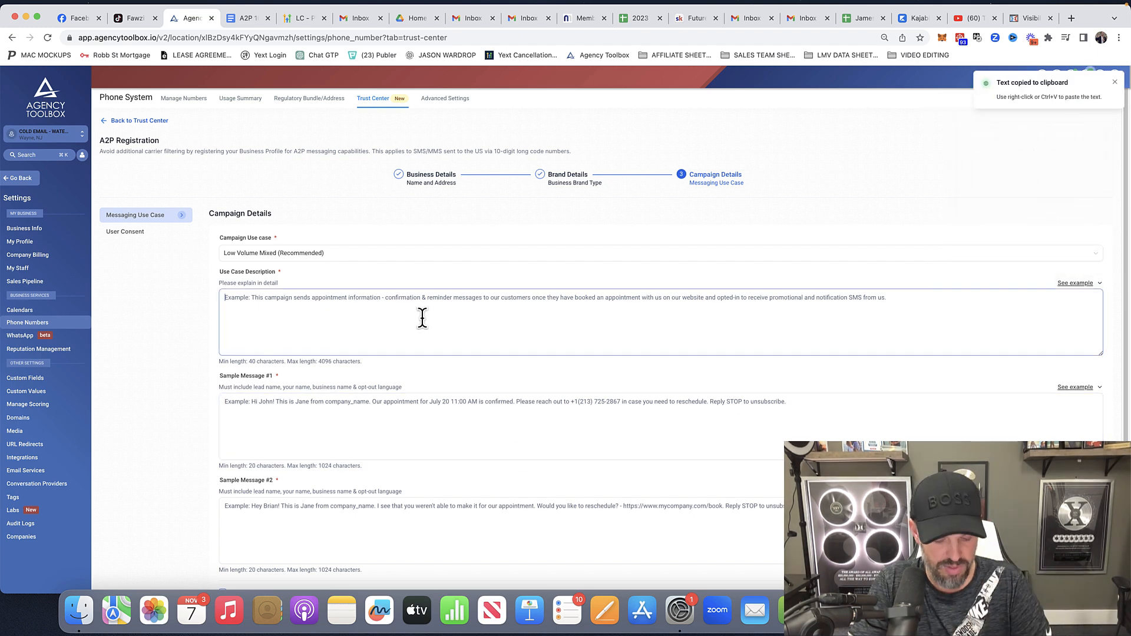
pyautogui.press('super+v')
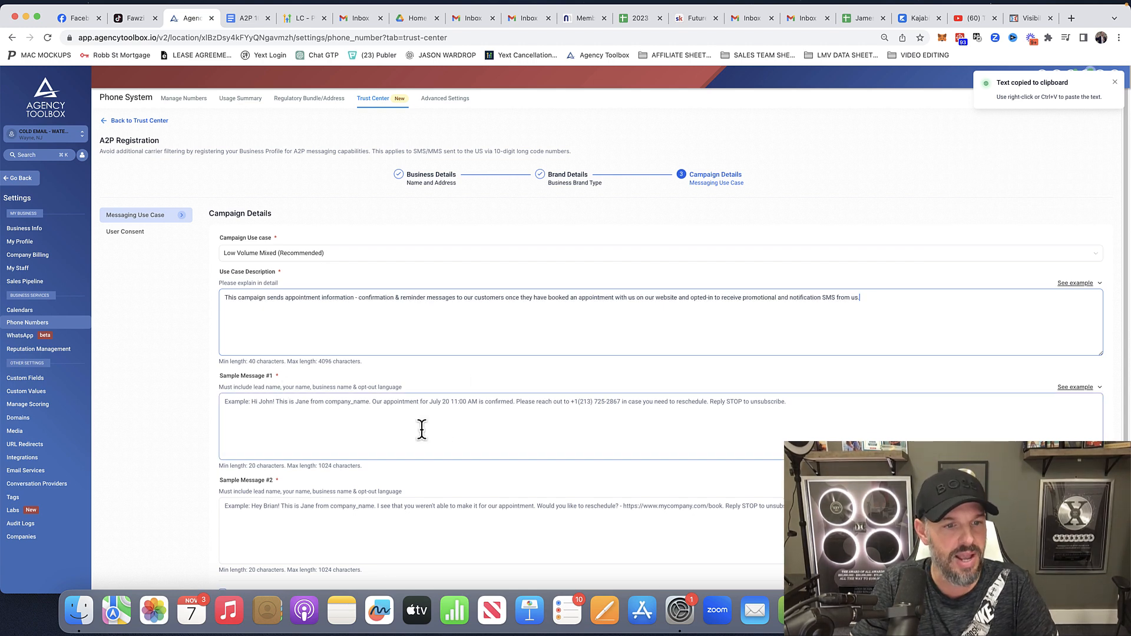
# Fill Sample Message #1 with the provided example confirming an appointment
pyautogui.scroll(-2, 422, 430)
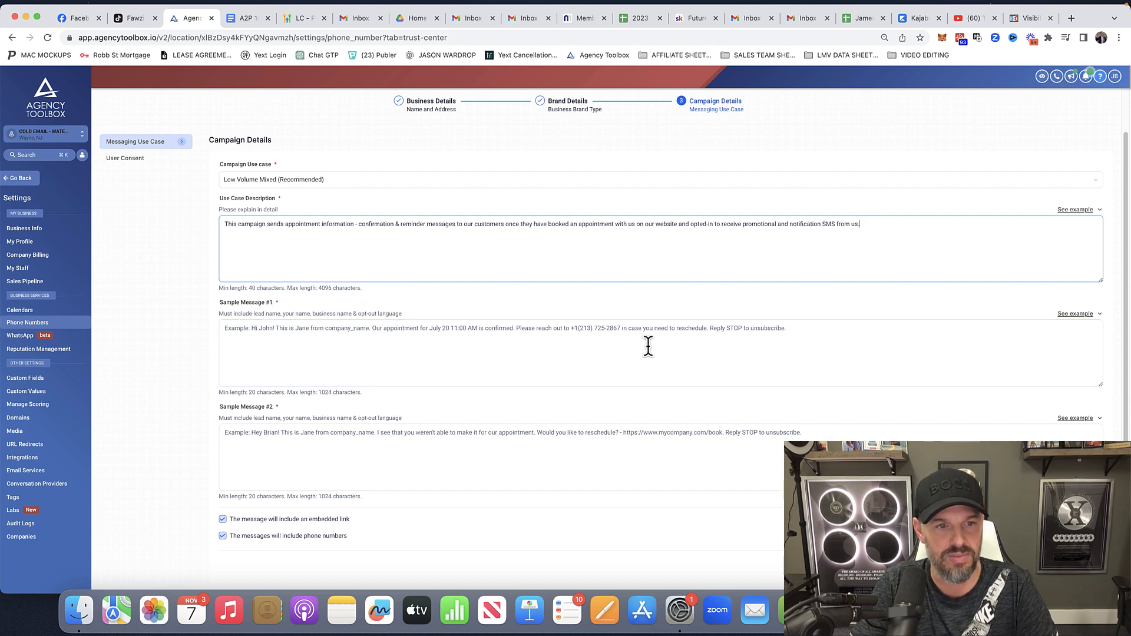
pyautogui.click(1083, 313)
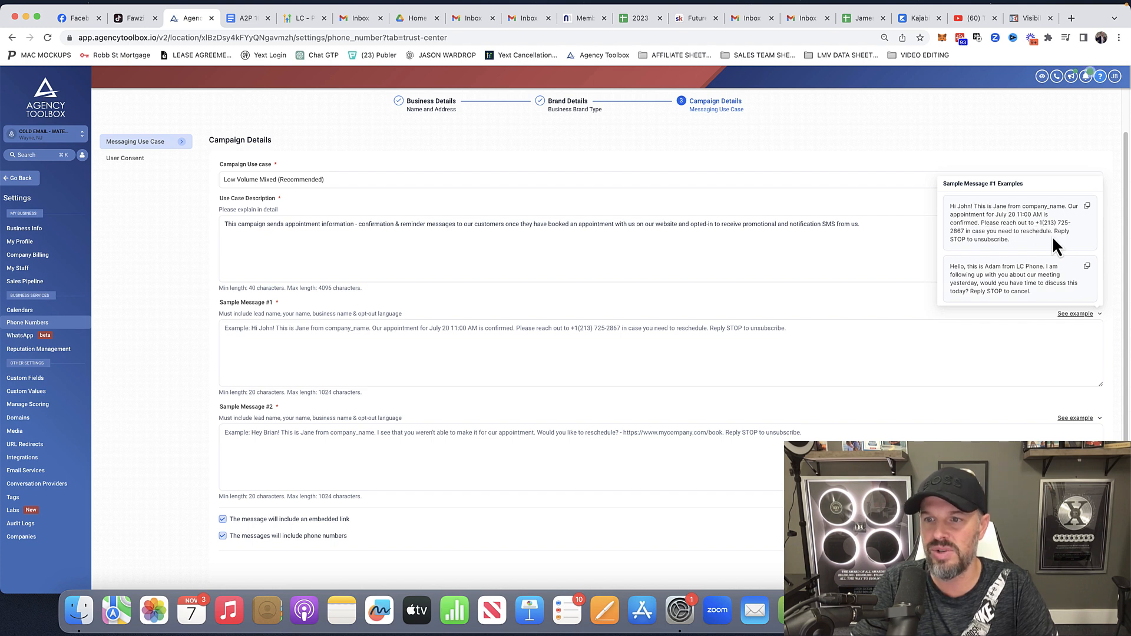
pyautogui.click(1088, 206)
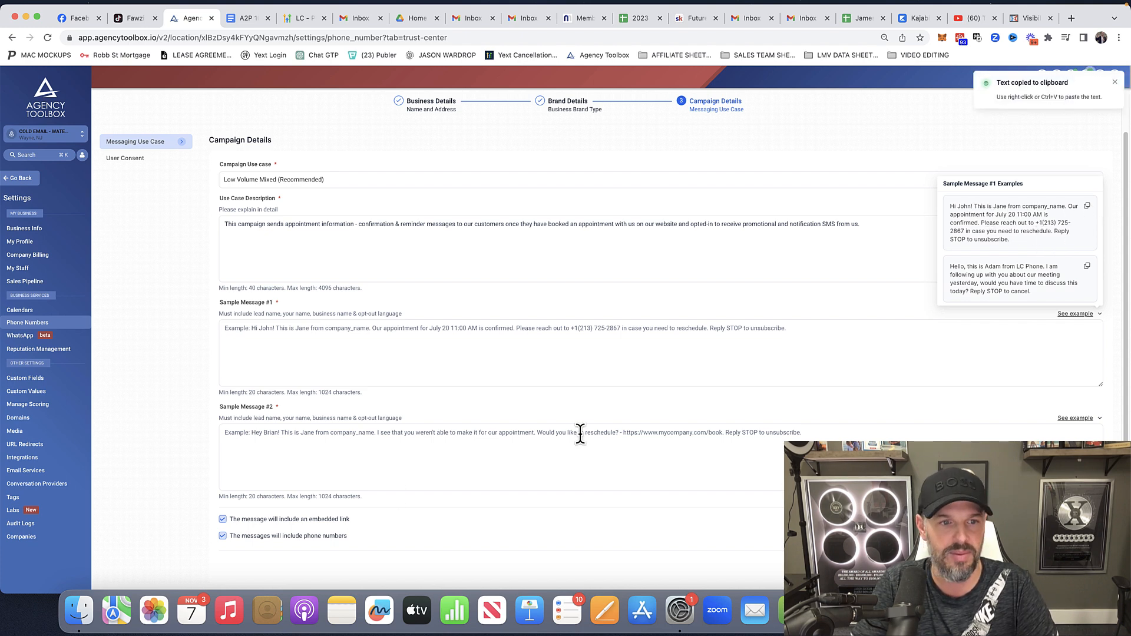
pyautogui.click(273, 326)
pyautogui.press('super+v')
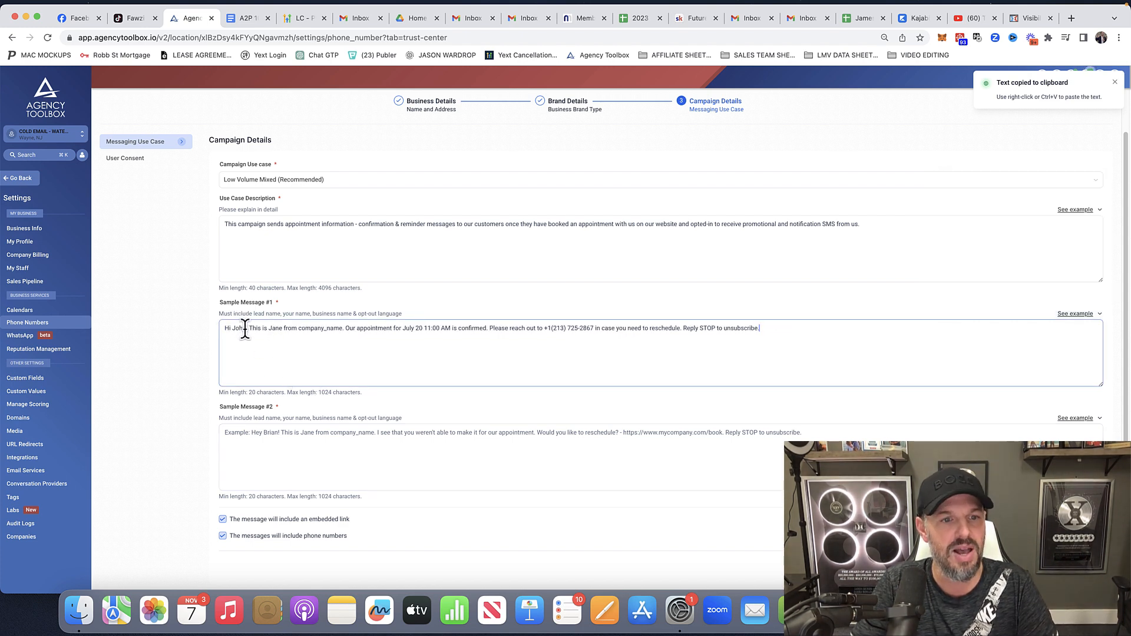
# Personalize Sample Message #1 with the sender's own first name and the company name Visibility Cloud LLC
pyautogui.click(282, 330)
pyautogui.press('BackSpace')
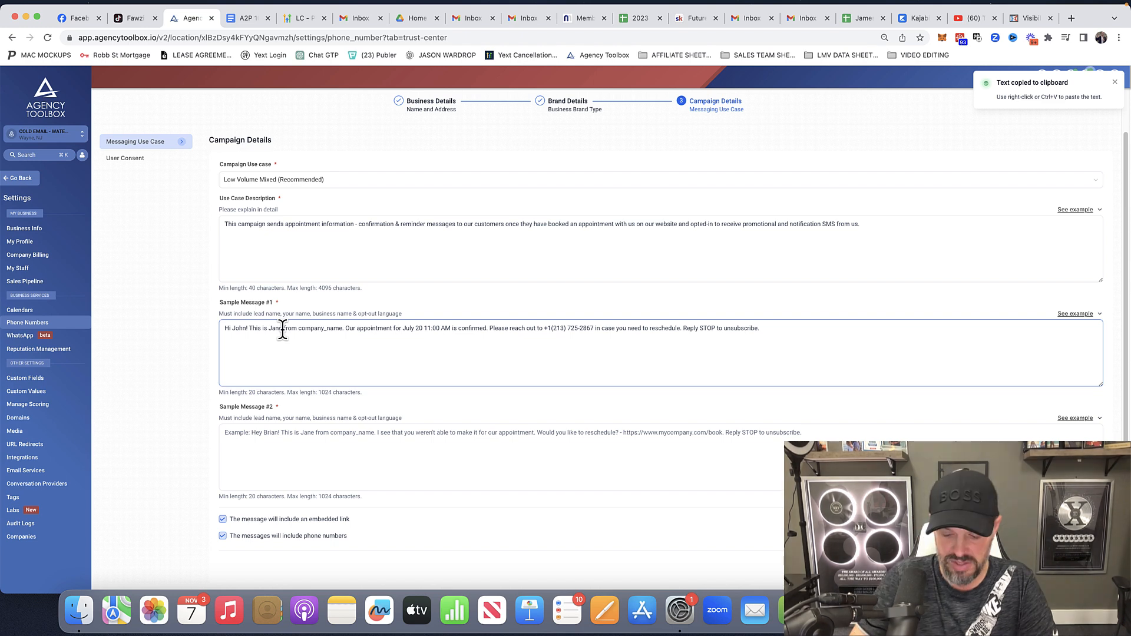
pyautogui.write('mes')
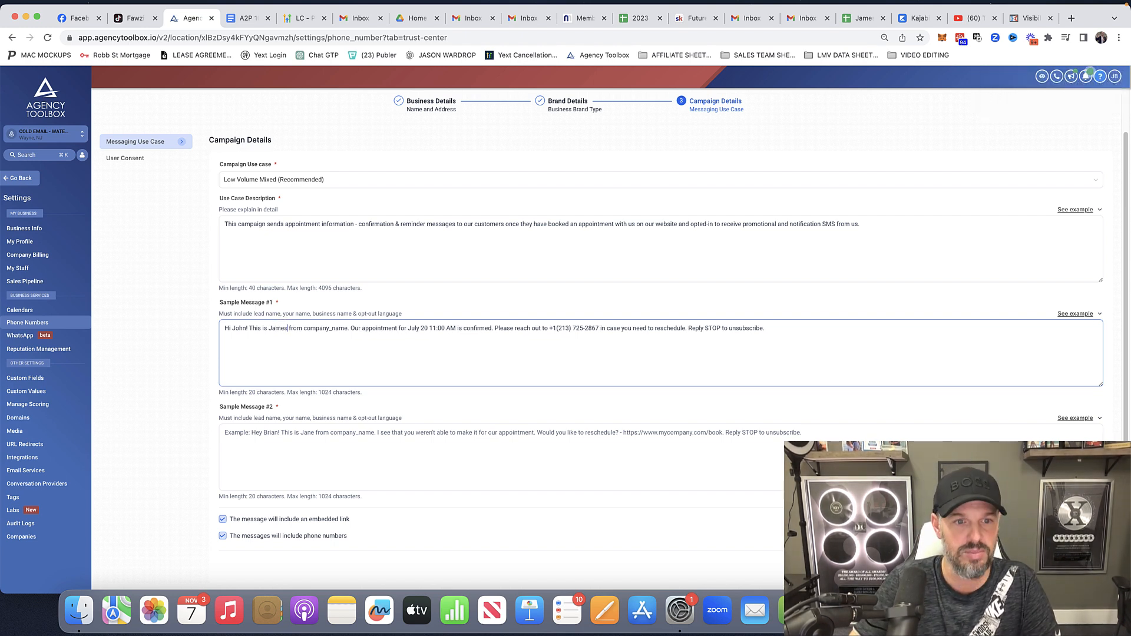
pyautogui.doubleClick(338, 327)
pyautogui.write('Visibility')
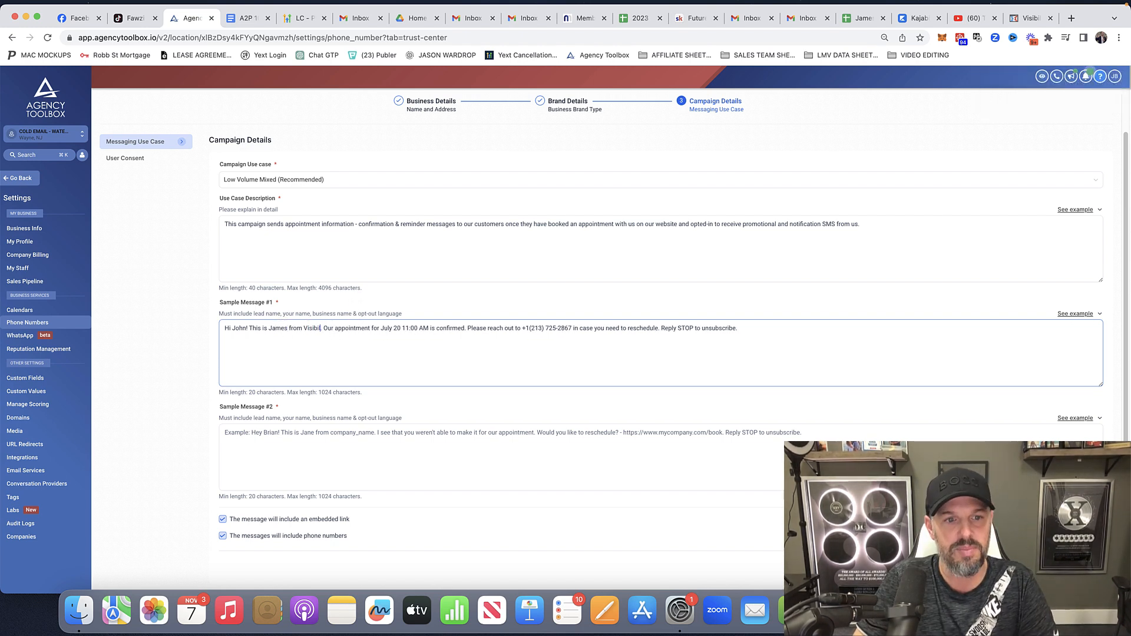
pyautogui.write(' Cloud L')
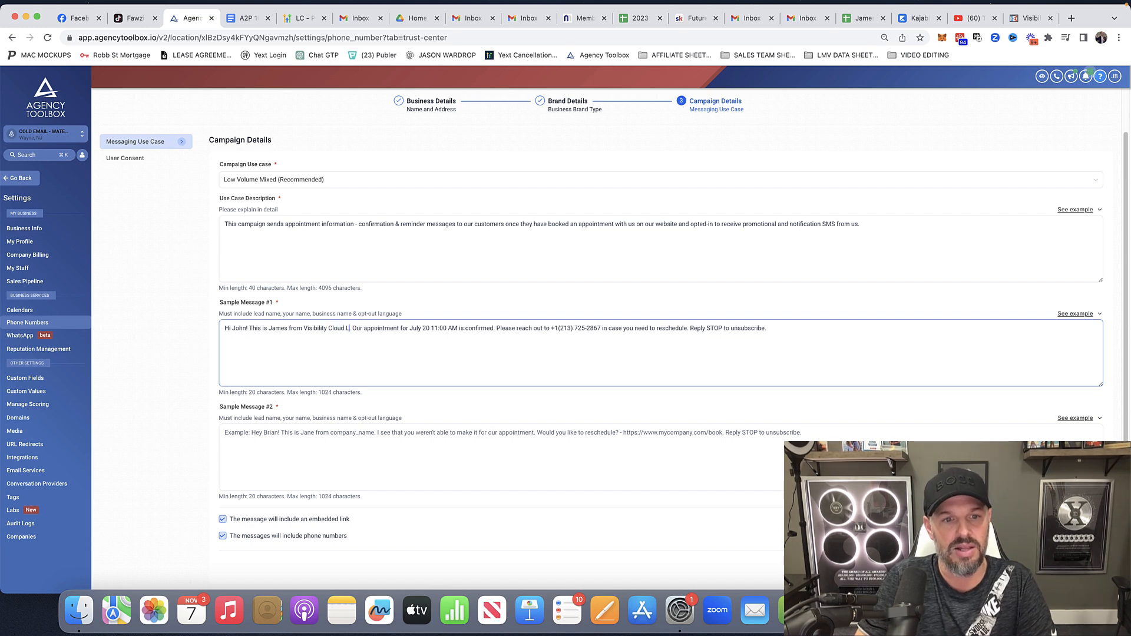
pyautogui.write('LC')
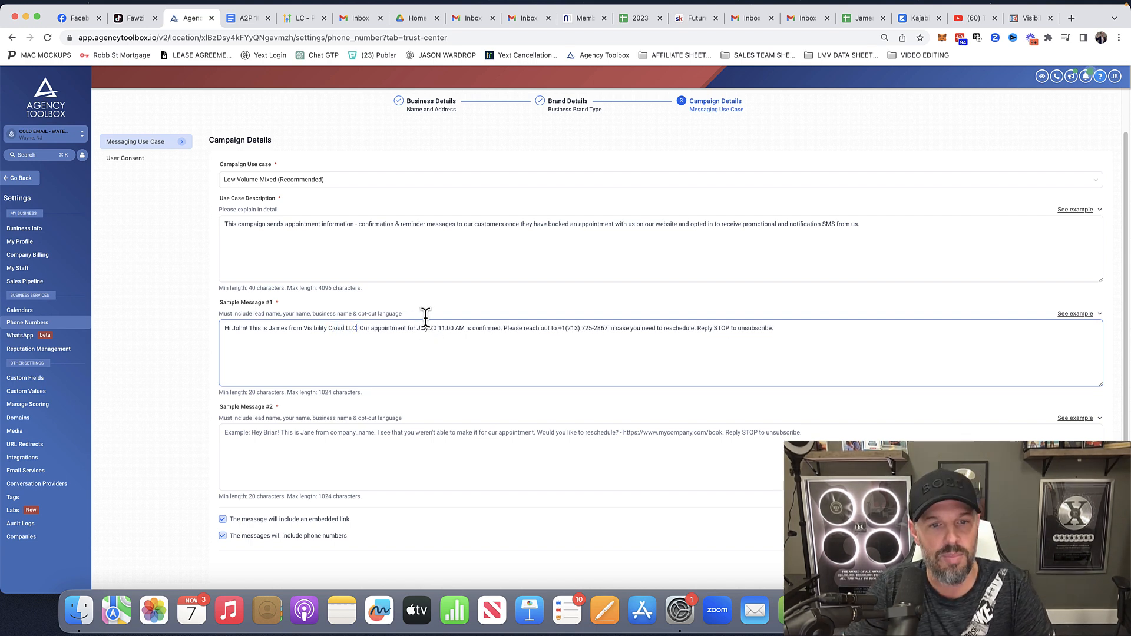
# Change the appointment date in Sample Message #1 to November 14th and replace the sample phone number with the business's own number
pyautogui.moveTo(437, 328); pyautogui.dragTo(416, 330)
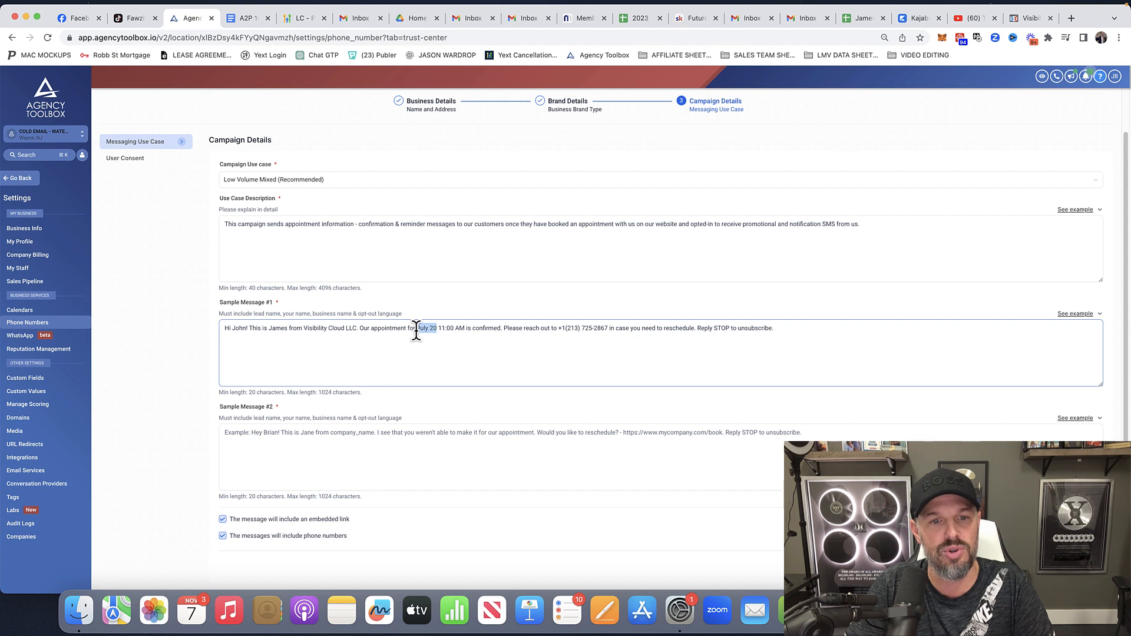
pyautogui.write('J')
pyautogui.press('BackSpace')
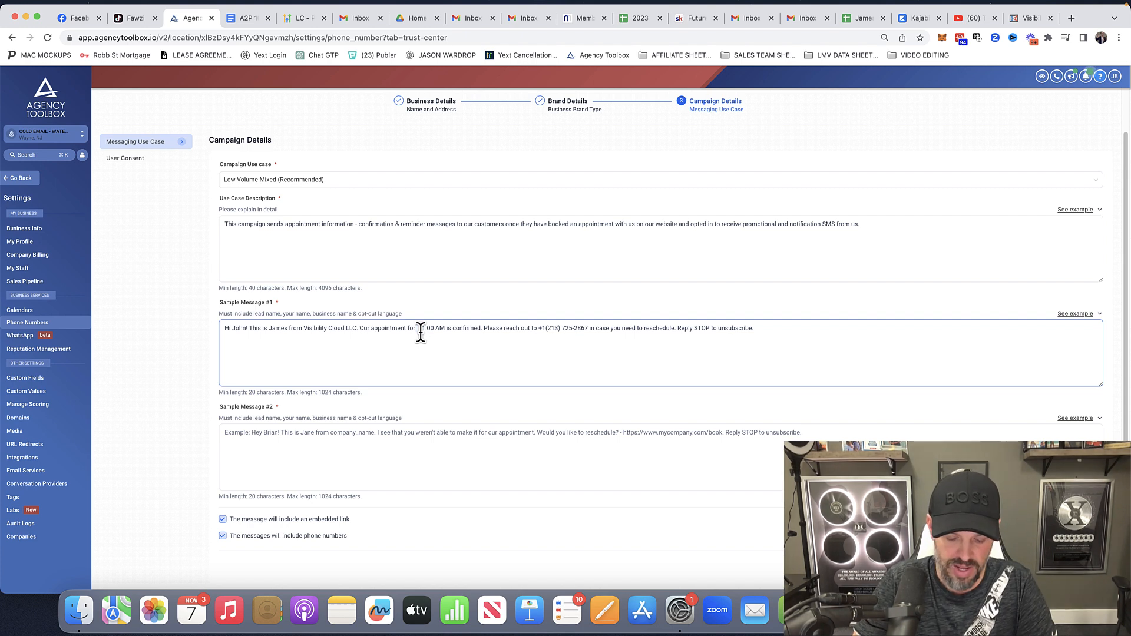
pyautogui.write('November 1')
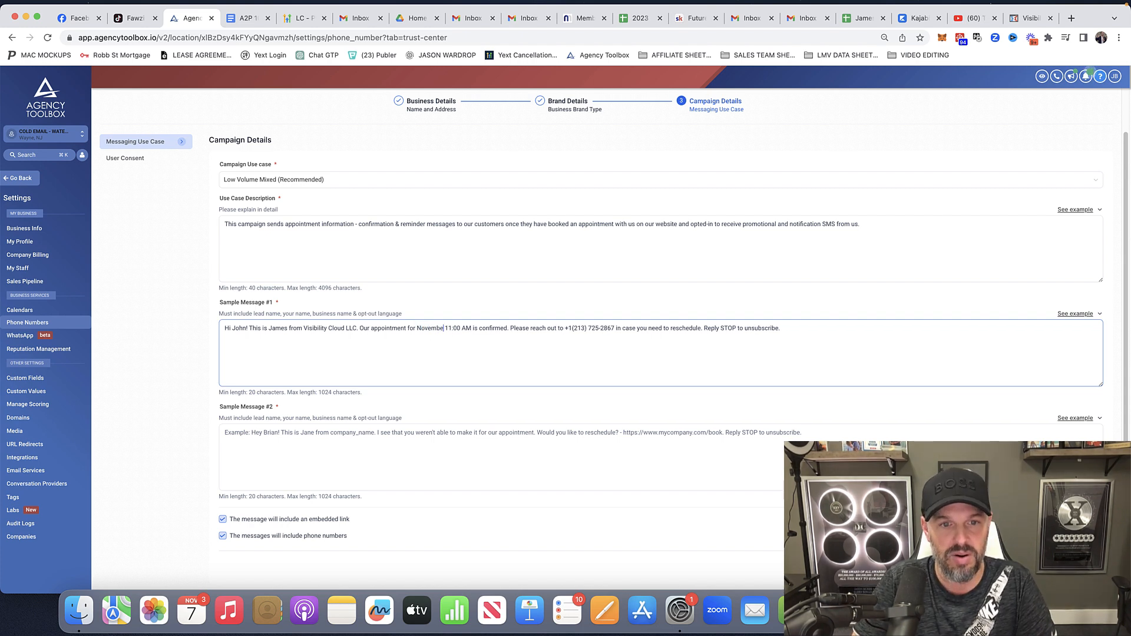
pyautogui.write('4th')
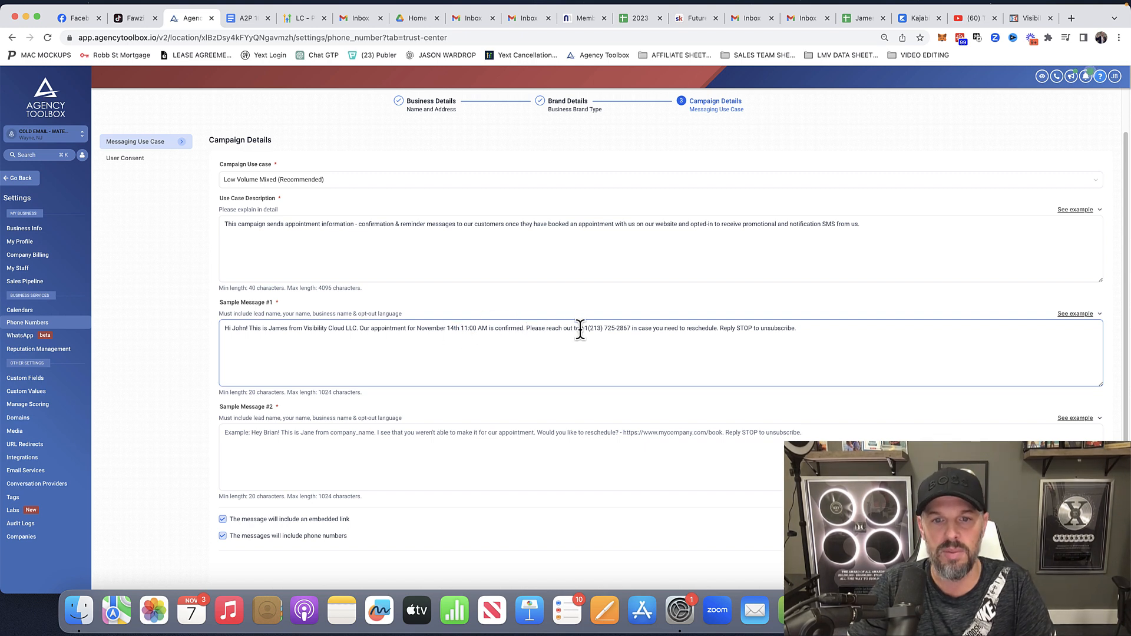
pyautogui.moveTo(629, 328); pyautogui.dragTo(584, 330)
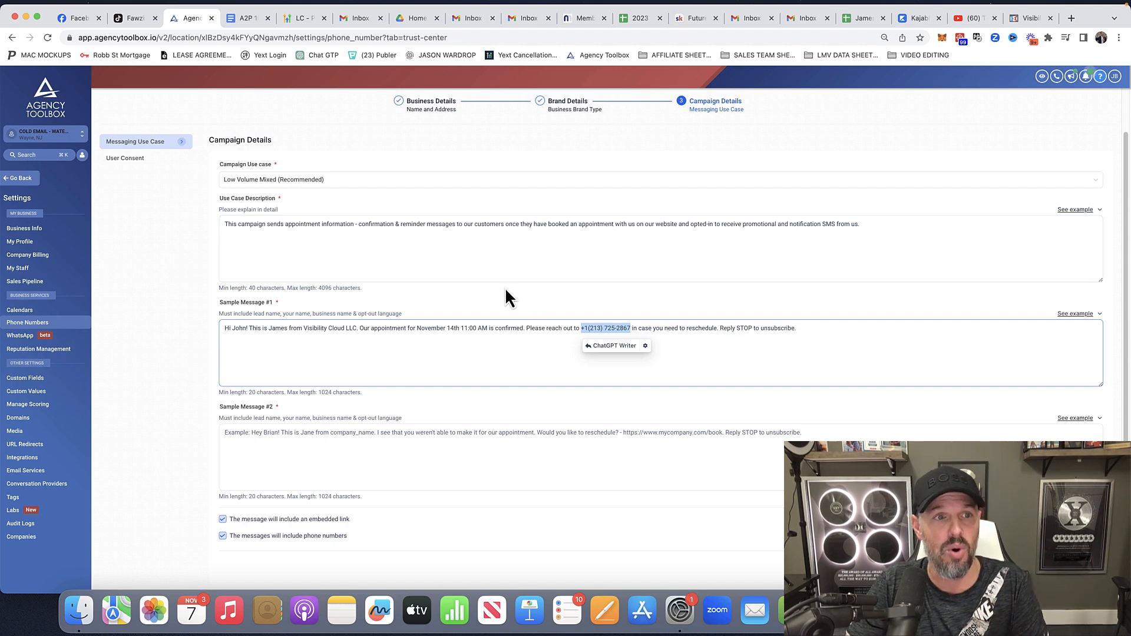
pyautogui.press('super+v')
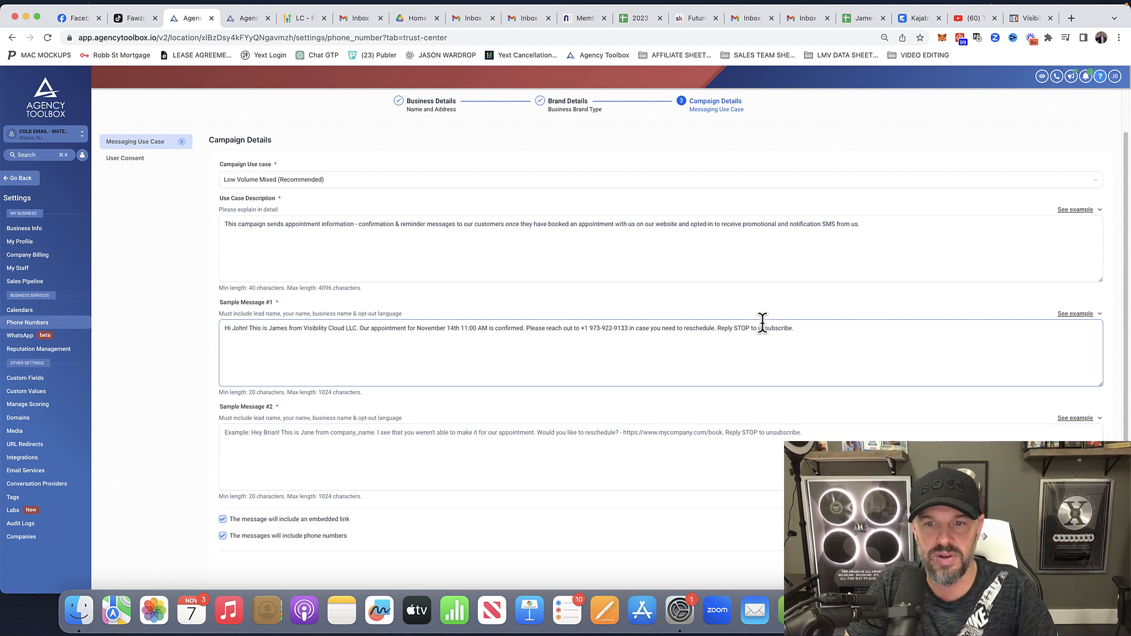
pyautogui.moveTo(804, 330); pyautogui.dragTo(722, 329)
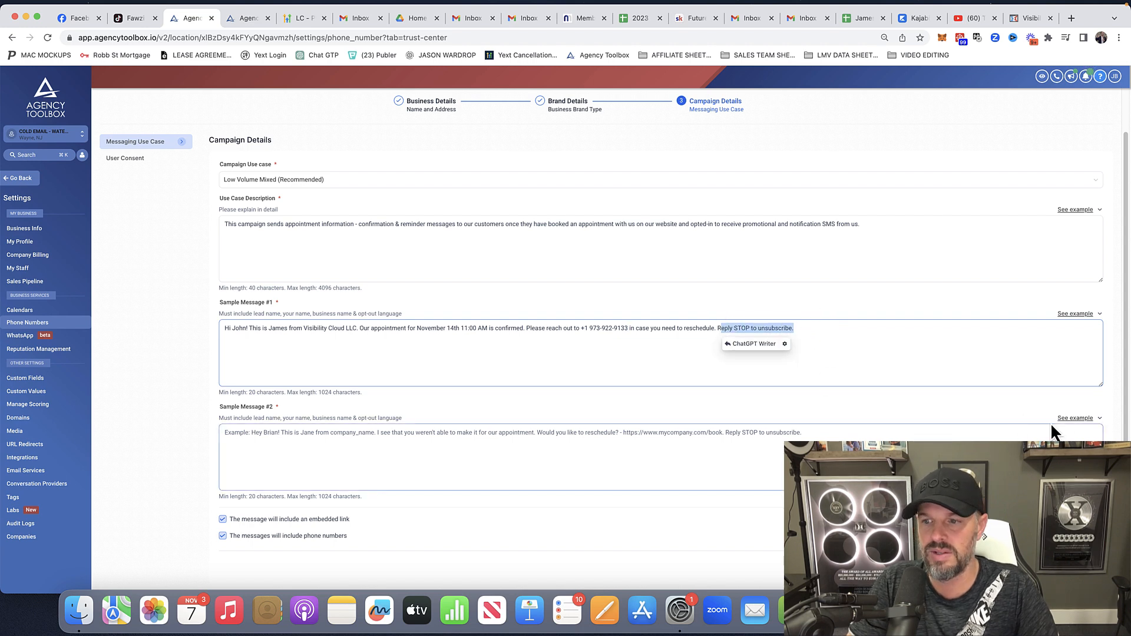
# Fill Sample Message #2 with the missed-appointment example, adapting the recipient's and sender's names and using Visibility Cloud LLC as the company
pyautogui.click(1073, 415)
pyautogui.click(1054, 323)
pyautogui.click(255, 436)
pyautogui.press('super+v')
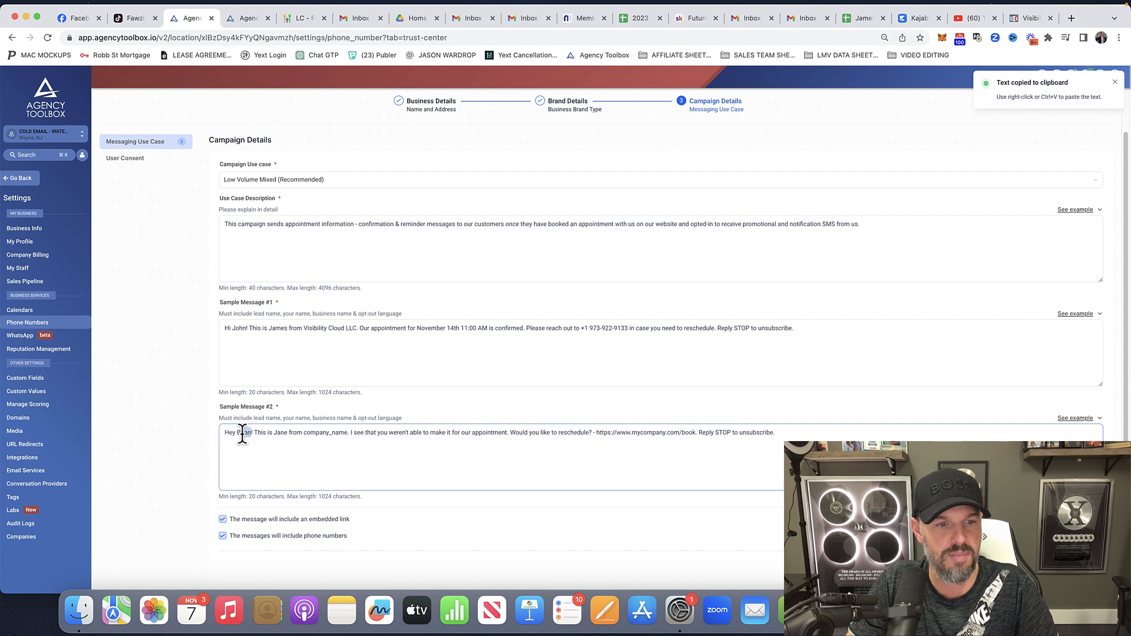
pyautogui.write('John')
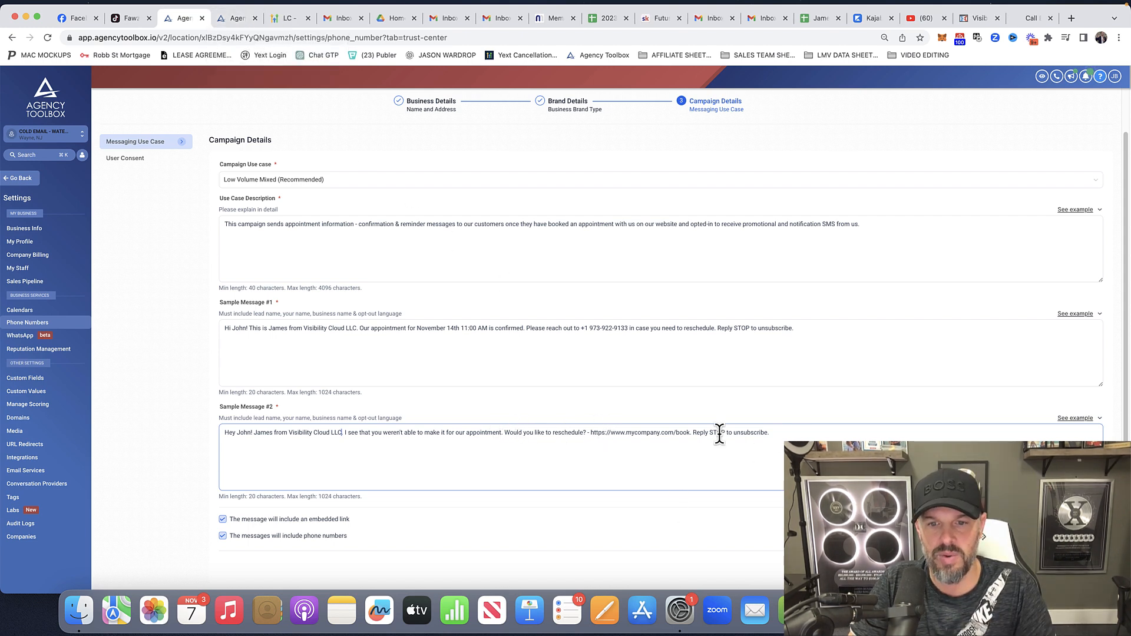
pyautogui.moveTo(689, 430); pyautogui.dragTo(606, 434)
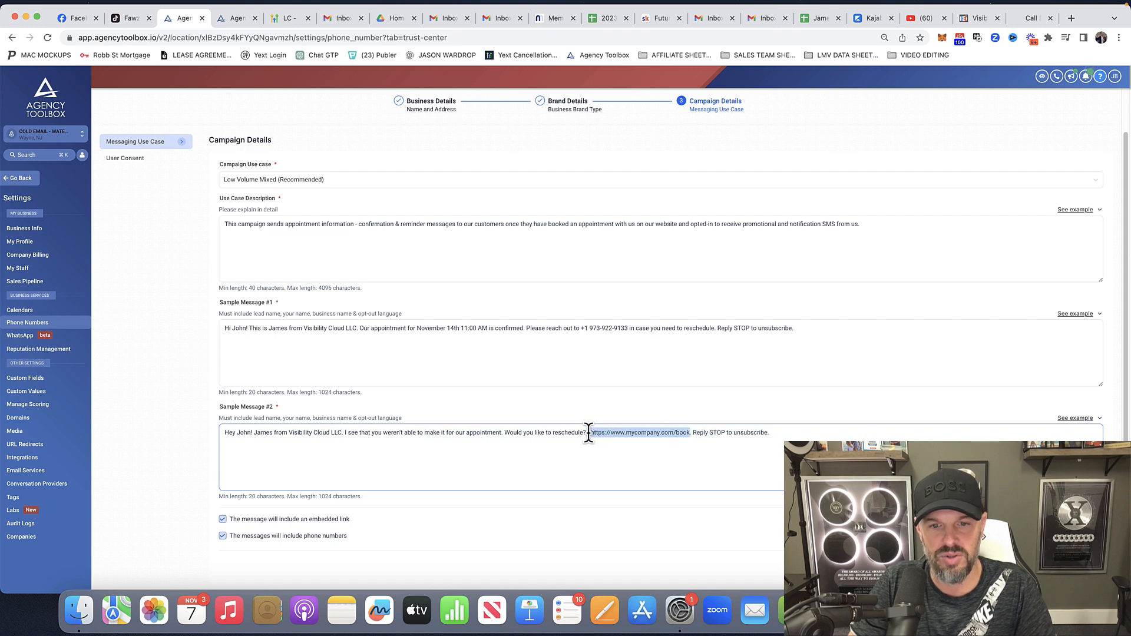
pyautogui.press('super+v')
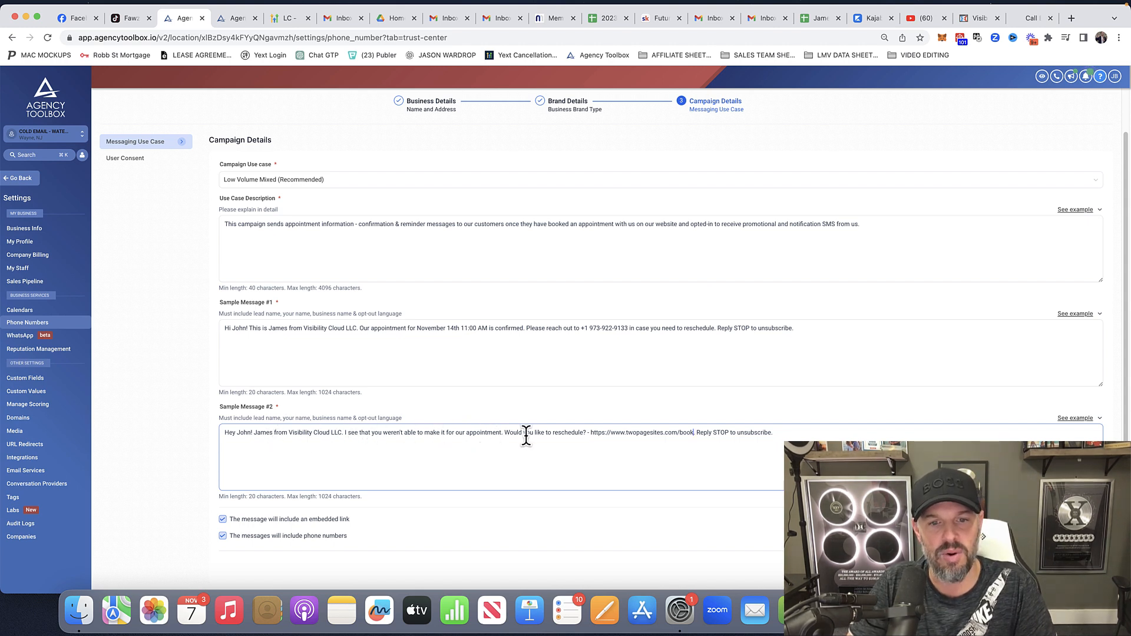
pyautogui.moveTo(693, 432); pyautogui.dragTo(585, 435)
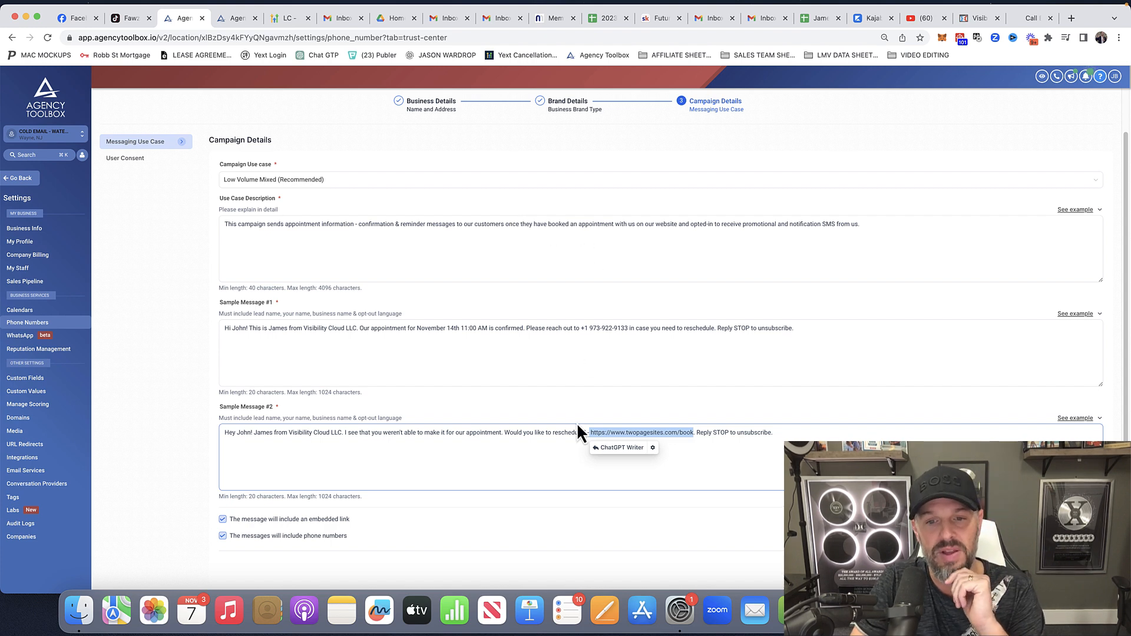
pyautogui.click(572, 470)
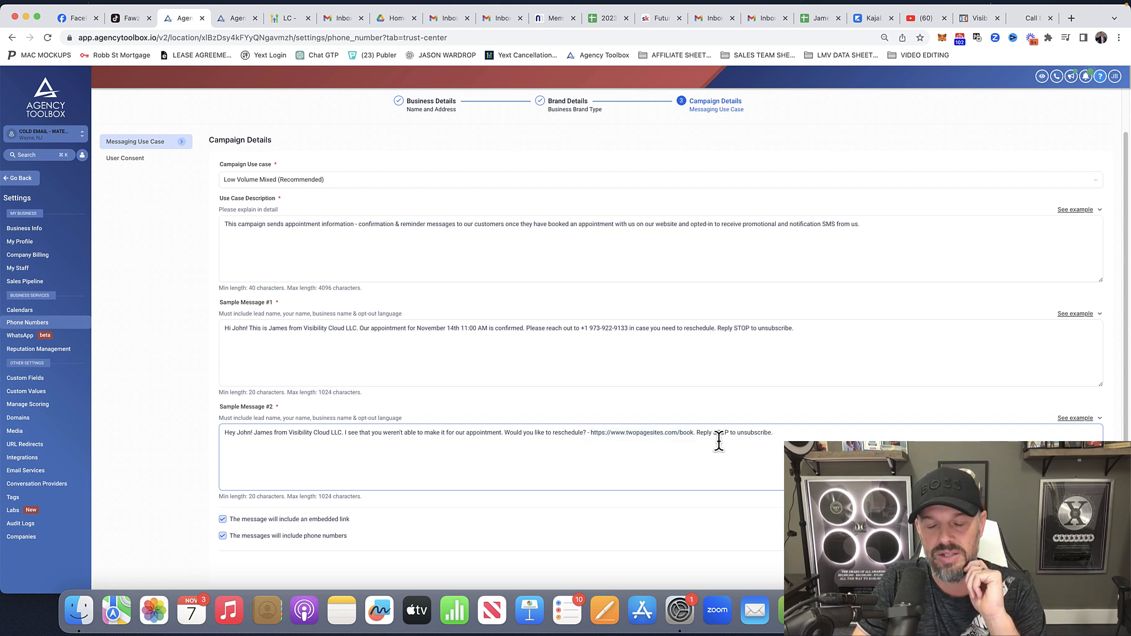
pyautogui.moveTo(784, 434); pyautogui.dragTo(698, 434)
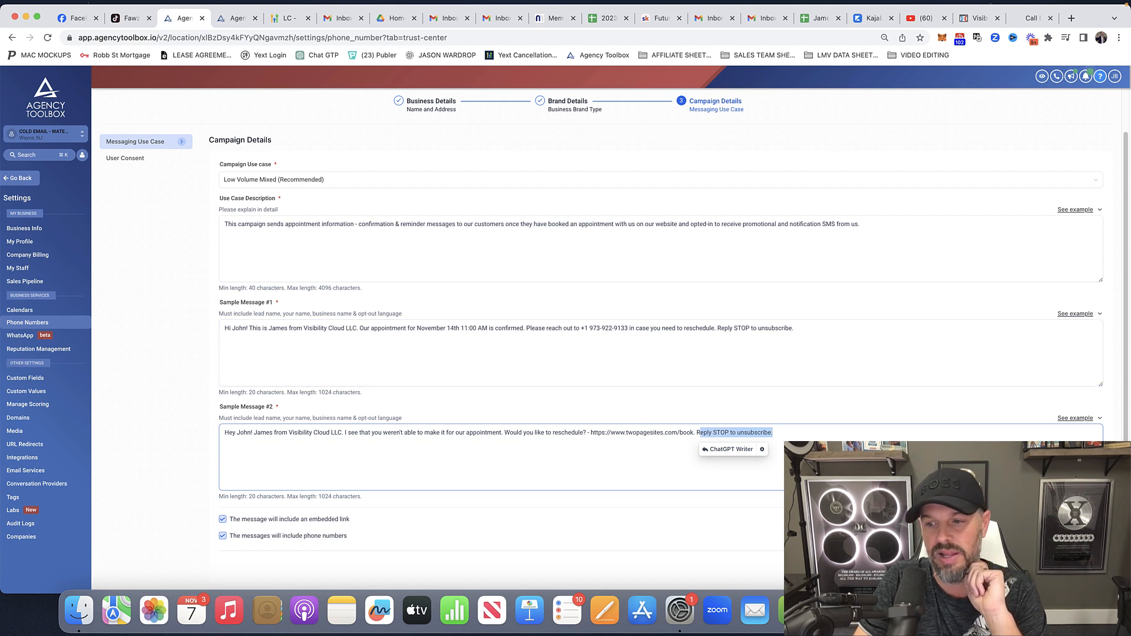
pyautogui.click(1084, 569)
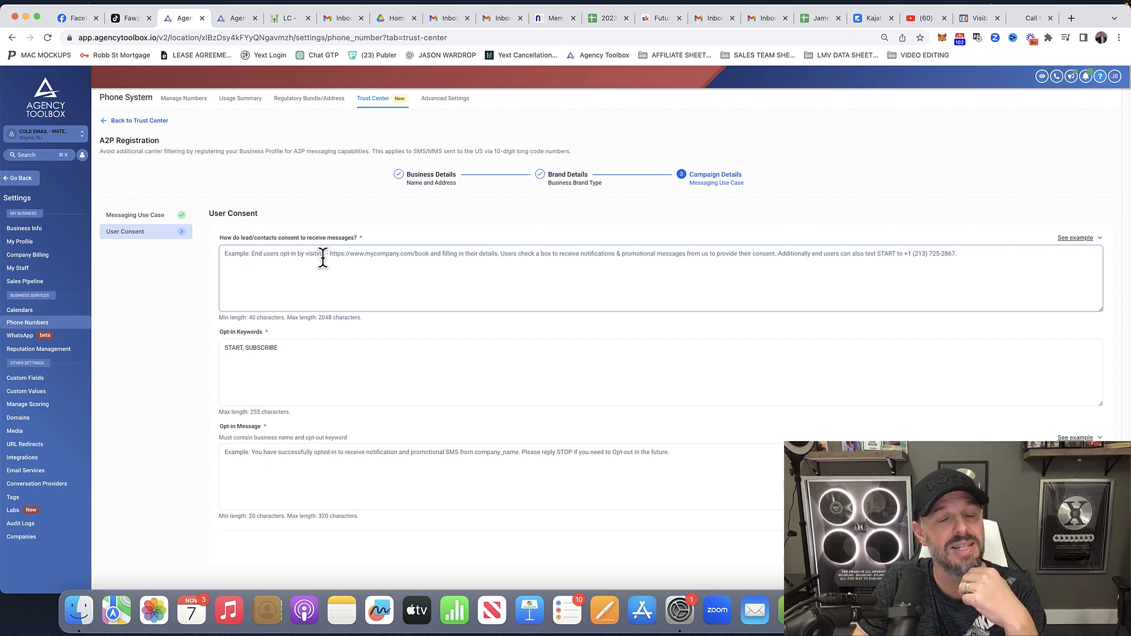
pyautogui.click(1081, 238)
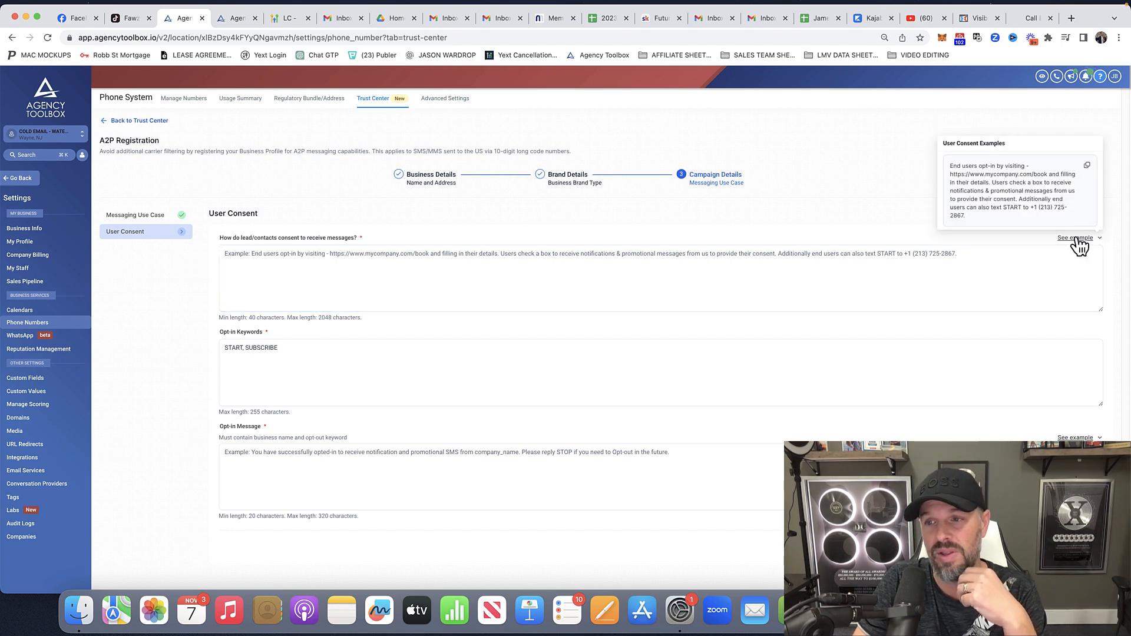
pyautogui.click(1088, 168)
pyautogui.click(285, 265)
pyautogui.press('super+v')
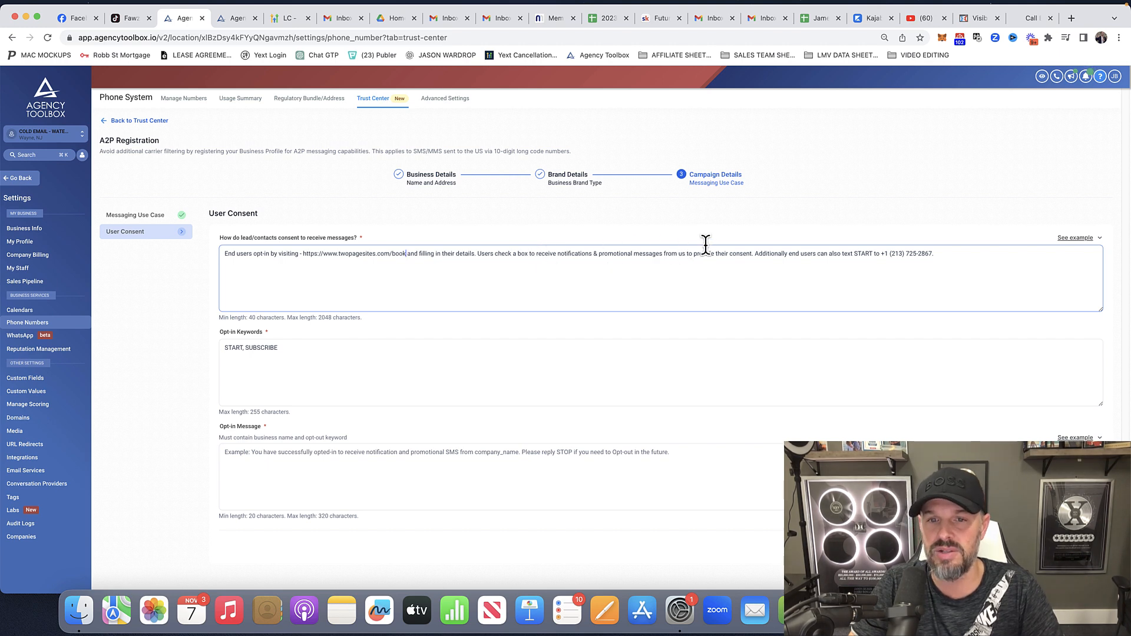
# Replace the word "promotional" with "reminder" in the consent description
pyautogui.click(632, 255)
pyautogui.press('BackSpace')
pyautogui.press('BackSpace')
pyautogui.press('BackSpace')
pyautogui.press('BackSpace')
pyautogui.press('BackSpace')
pyautogui.press('BackSpace')
pyautogui.press('BackSpace')
pyautogui.press('BackSpace')
pyautogui.press('BackSpace')
pyautogui.press('BackSpace')
pyautogui.press('BackSpace')
pyautogui.press('BackSpace')
pyautogui.write('reminders')
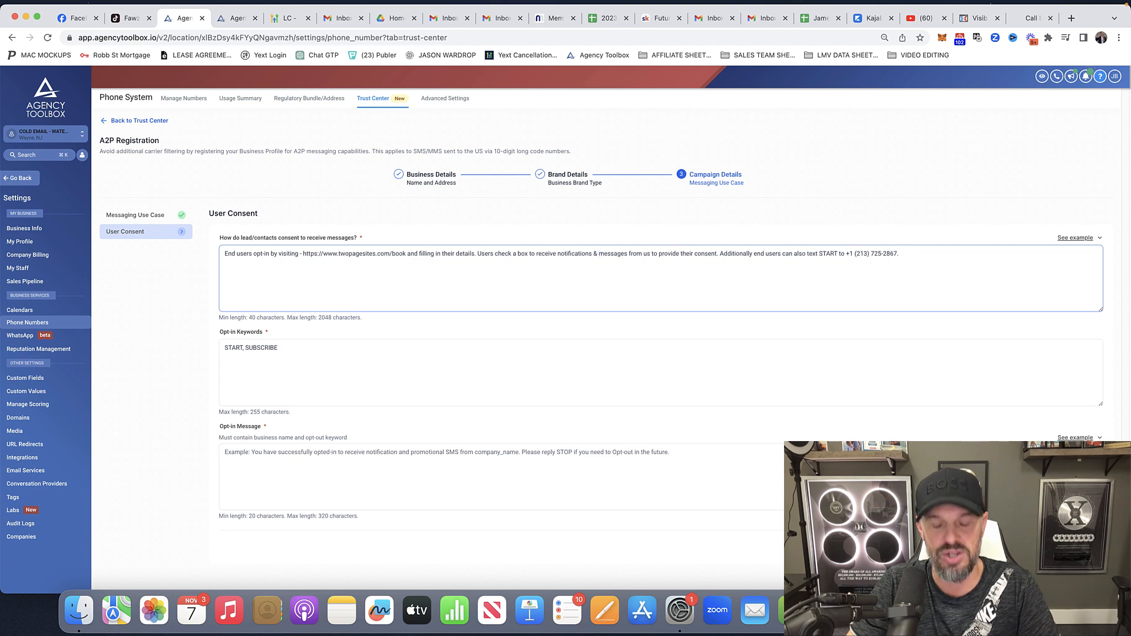
pyautogui.press('BackSpace')
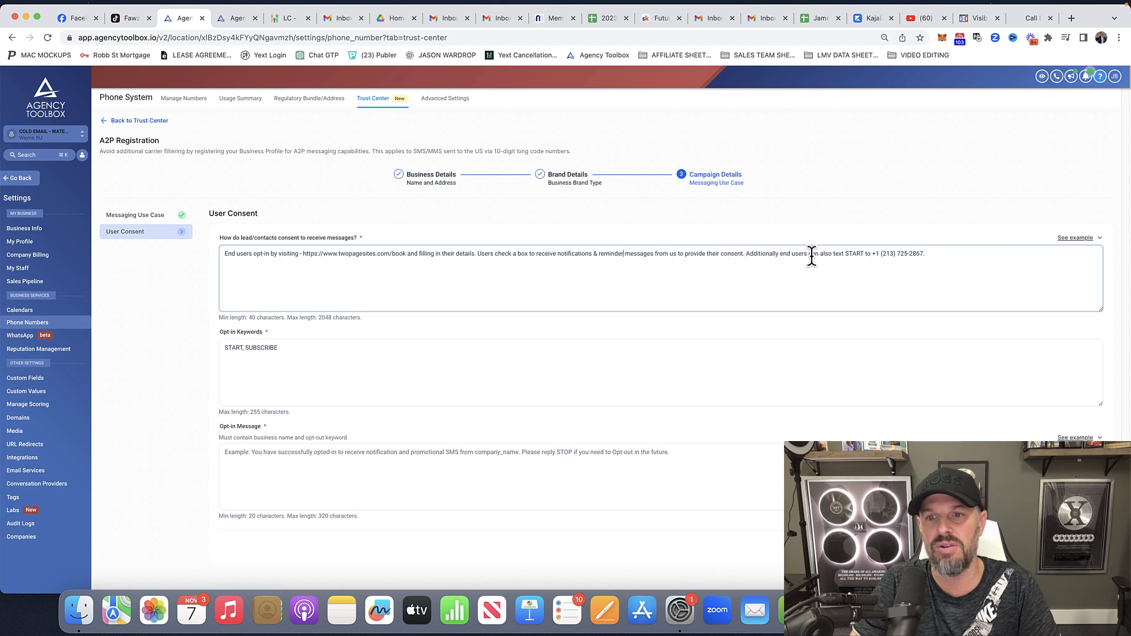
# Replace the consent description with the version that has contacts text START to the business's own phone number
pyautogui.press('super+a')
pyautogui.press('super+v')
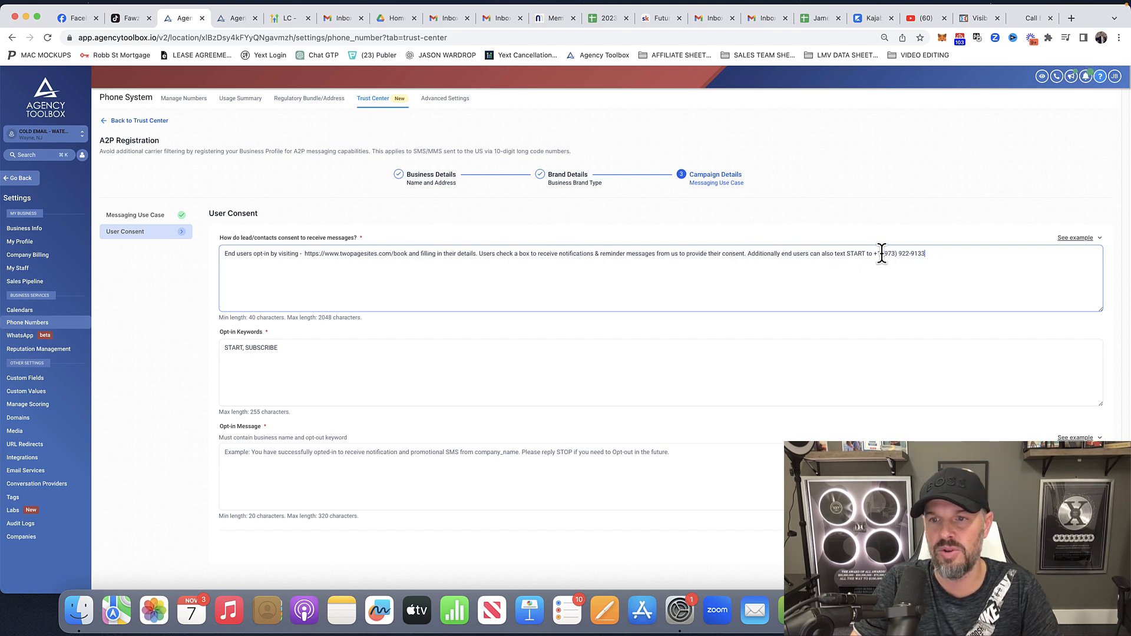
pyautogui.click(356, 358)
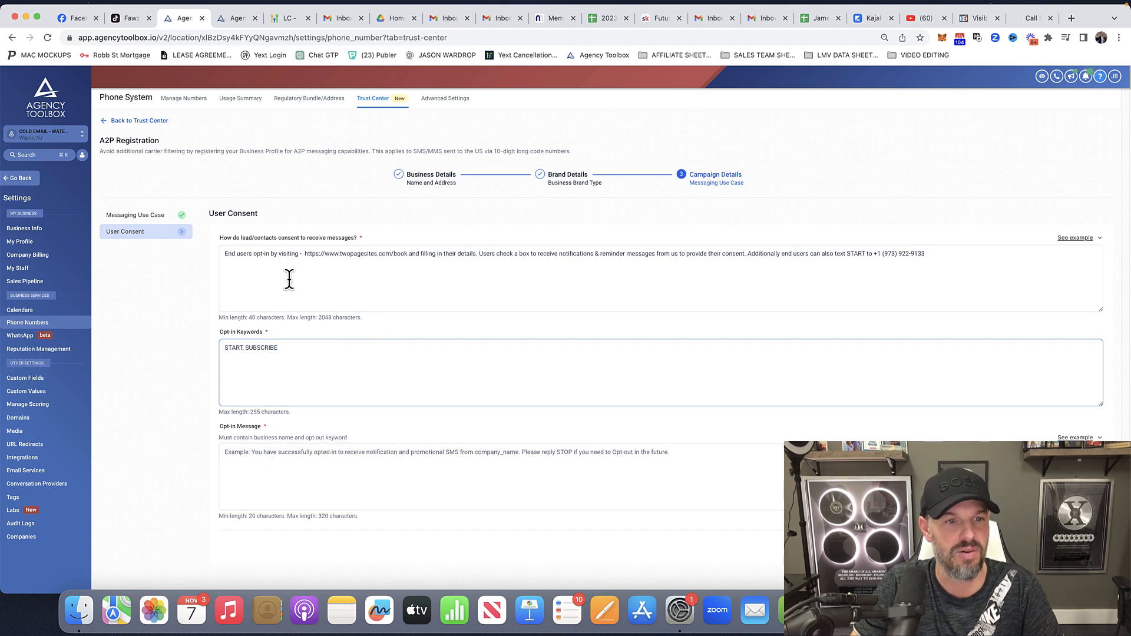
# Fill in the opt-in message with the provided example text
pyautogui.click(1091, 439)
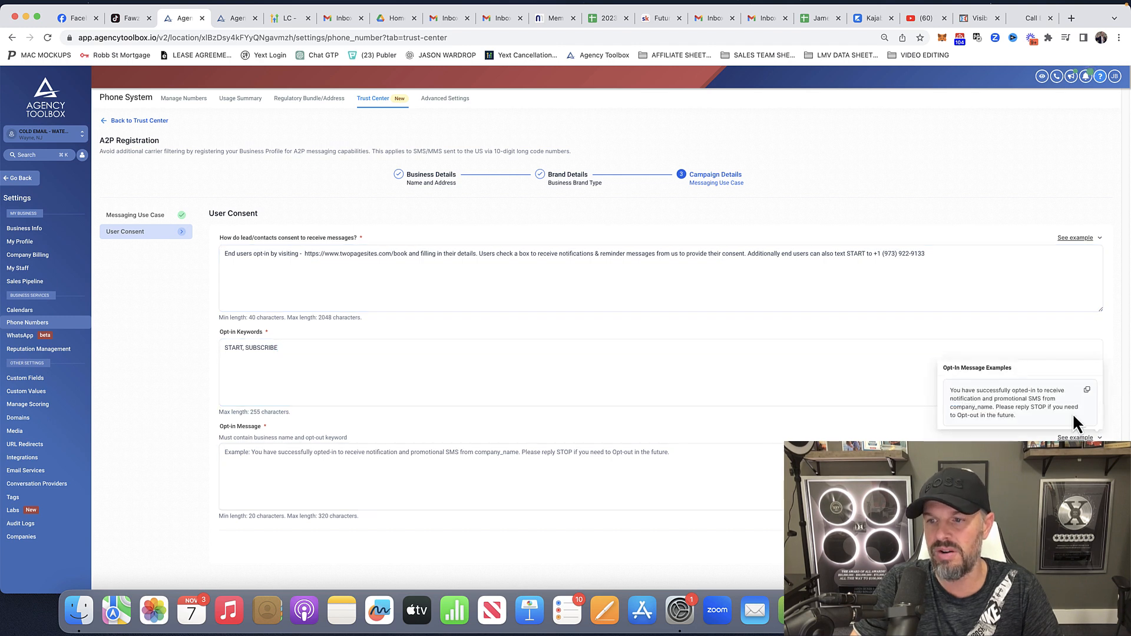
pyautogui.click(1087, 391)
pyautogui.click(394, 457)
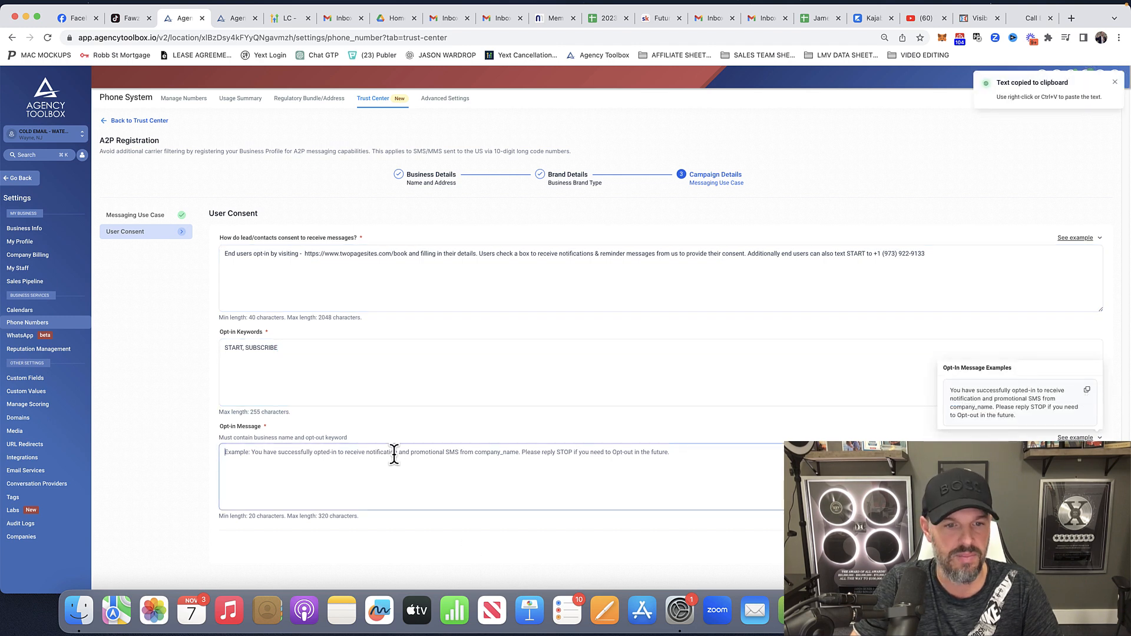
pyautogui.press('super+v')
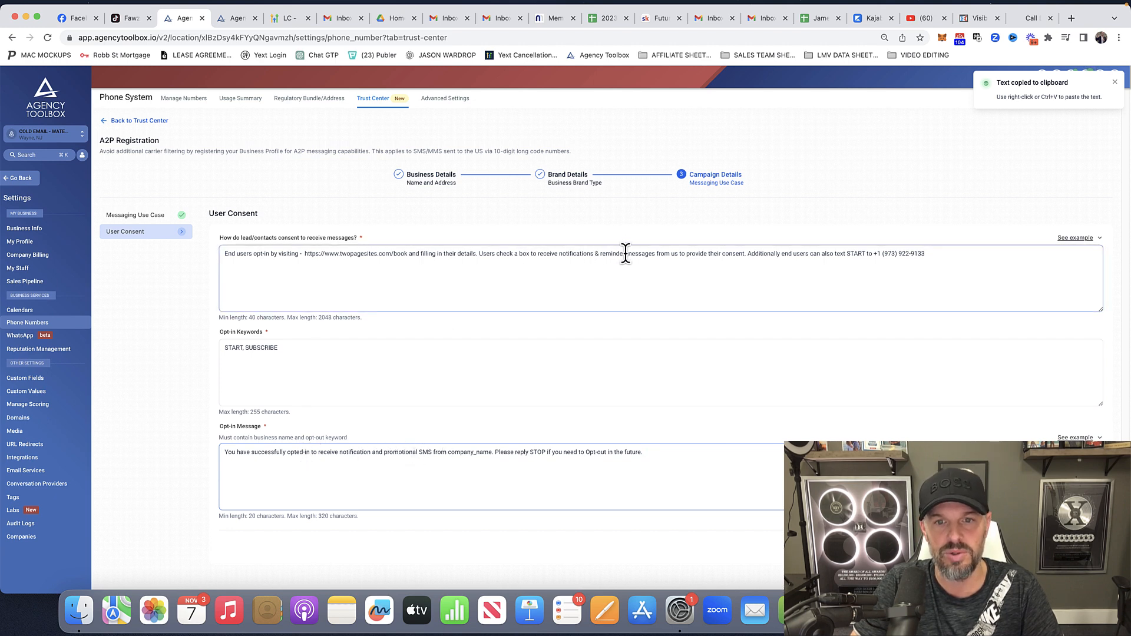
# Replace "promotional" with "reminder" and "company_name" with "Visibility Cloud LLC" in the opt-in message, and submit the registration
pyautogui.doubleClick(407, 452)
pyautogui.write('reminder')
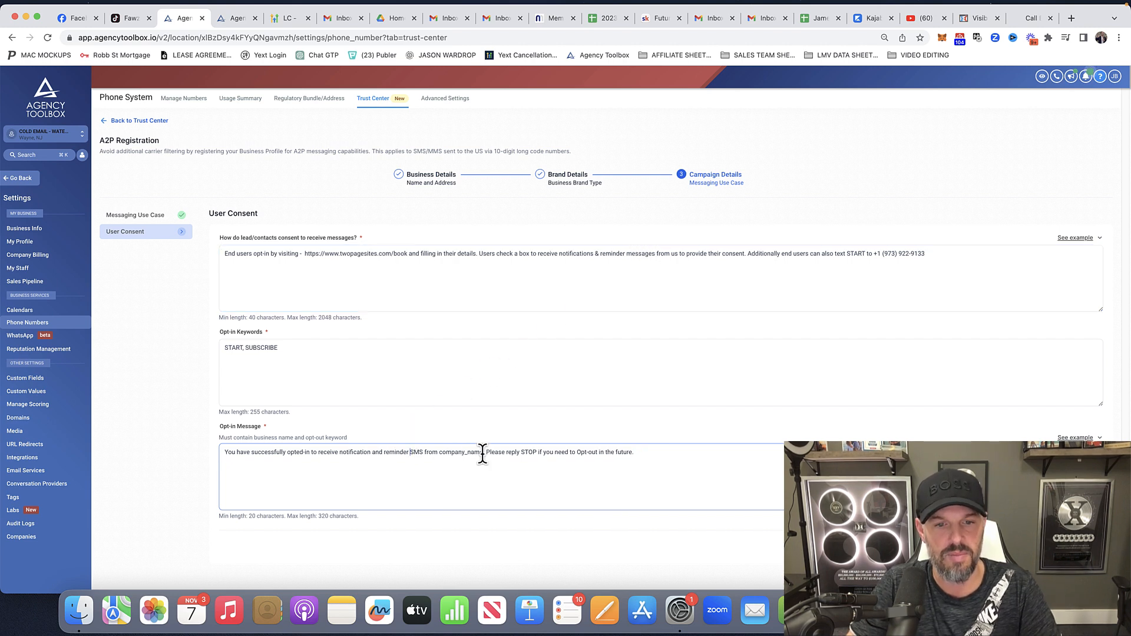
pyautogui.moveTo(483, 452); pyautogui.dragTo(438, 454)
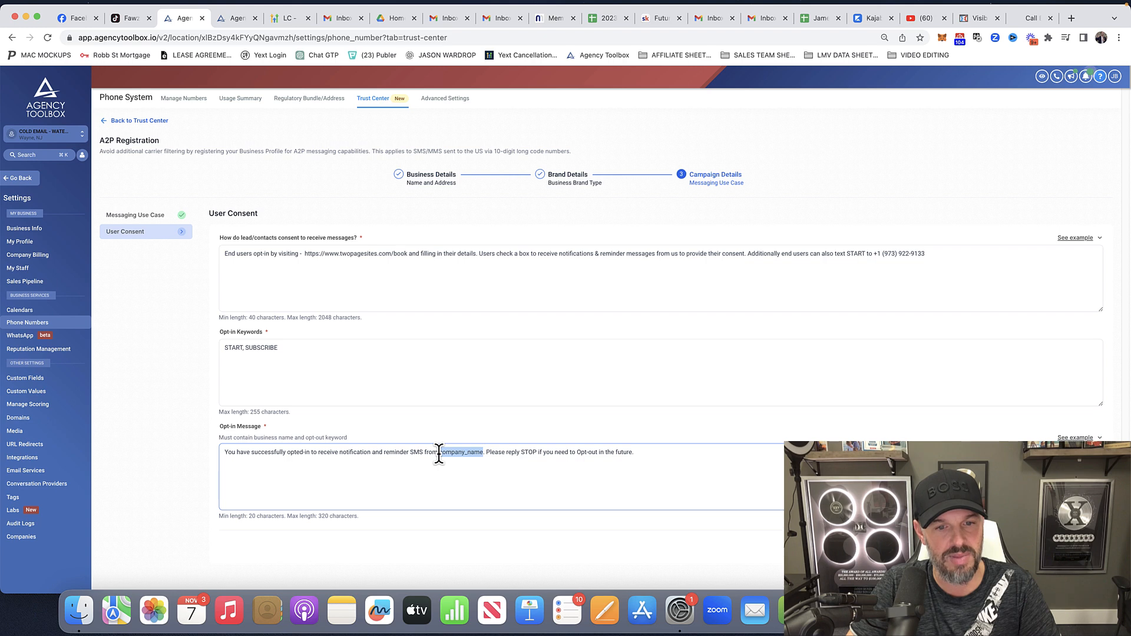
pyautogui.write('Visibility Cloud LLC.')
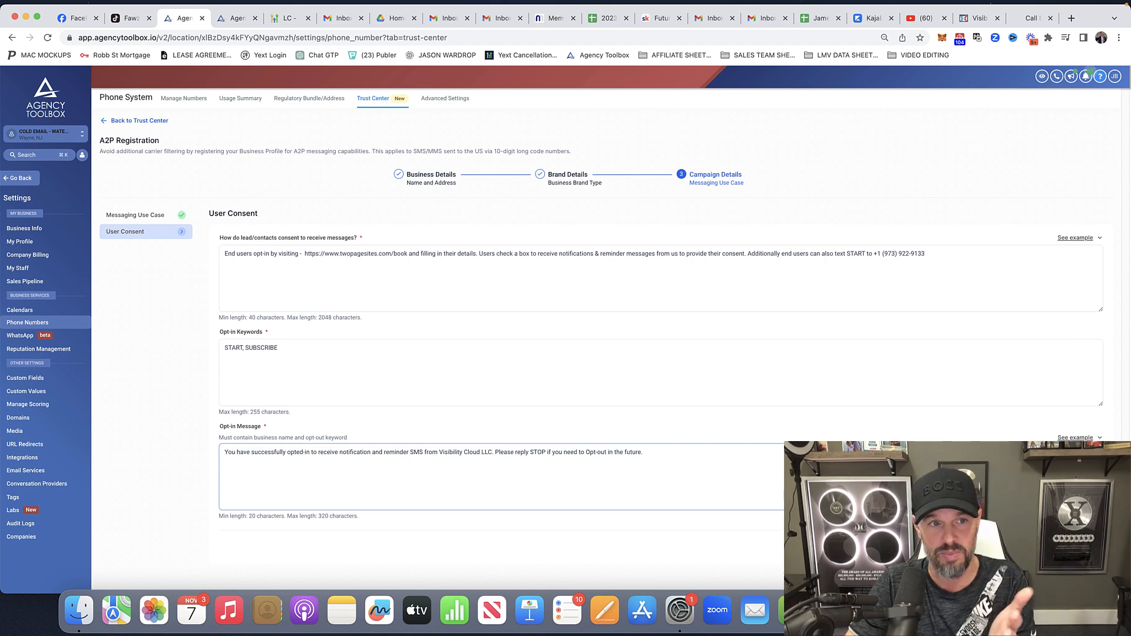
pyautogui.click(1084, 547)
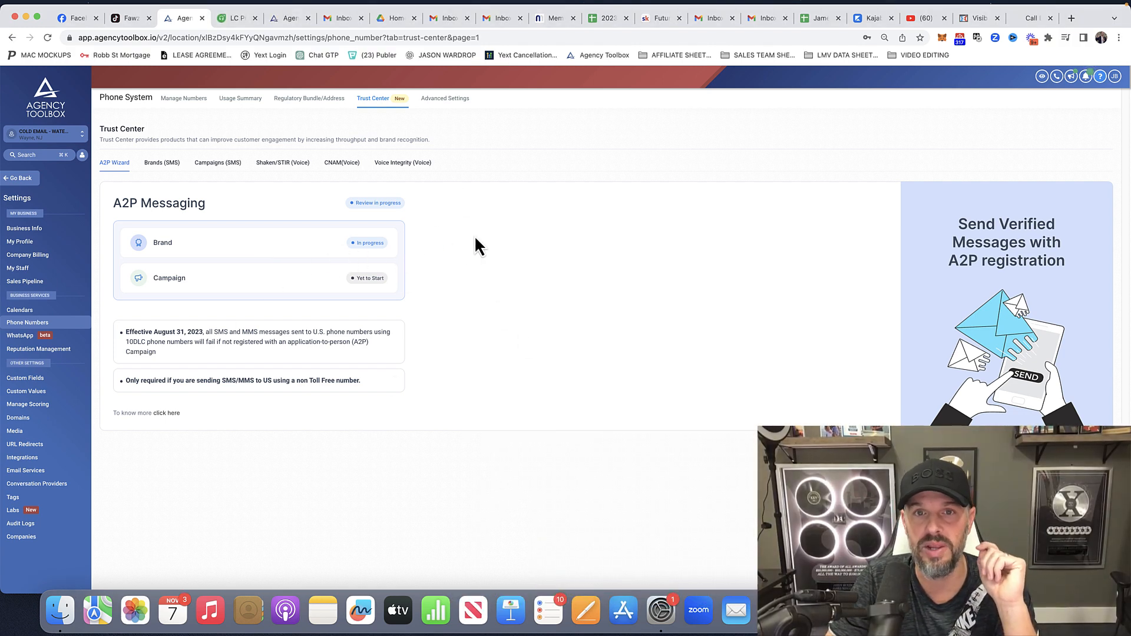
# Leave the settings and open the existing form "Form 0" in the form builder
pyautogui.click(23, 179)
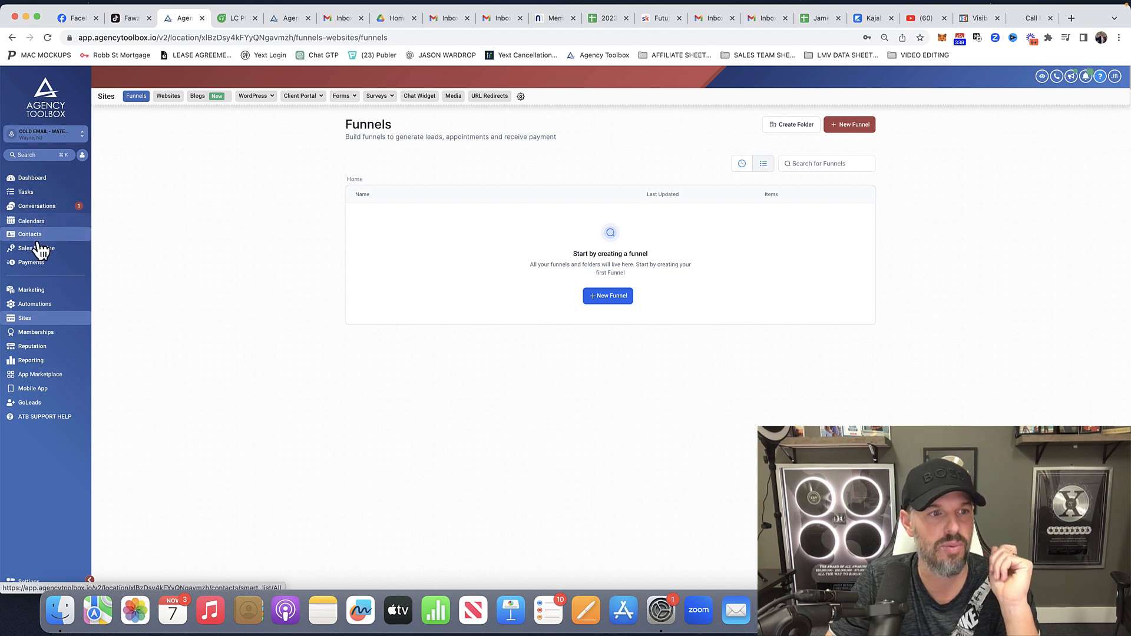
pyautogui.click(340, 99)
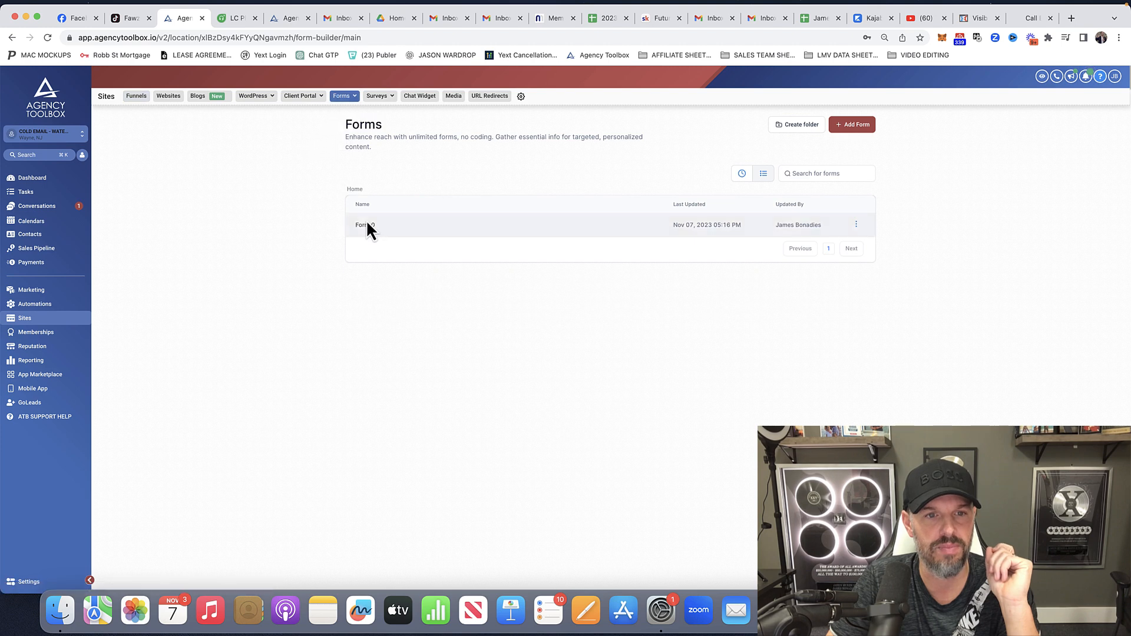
pyautogui.click(365, 226)
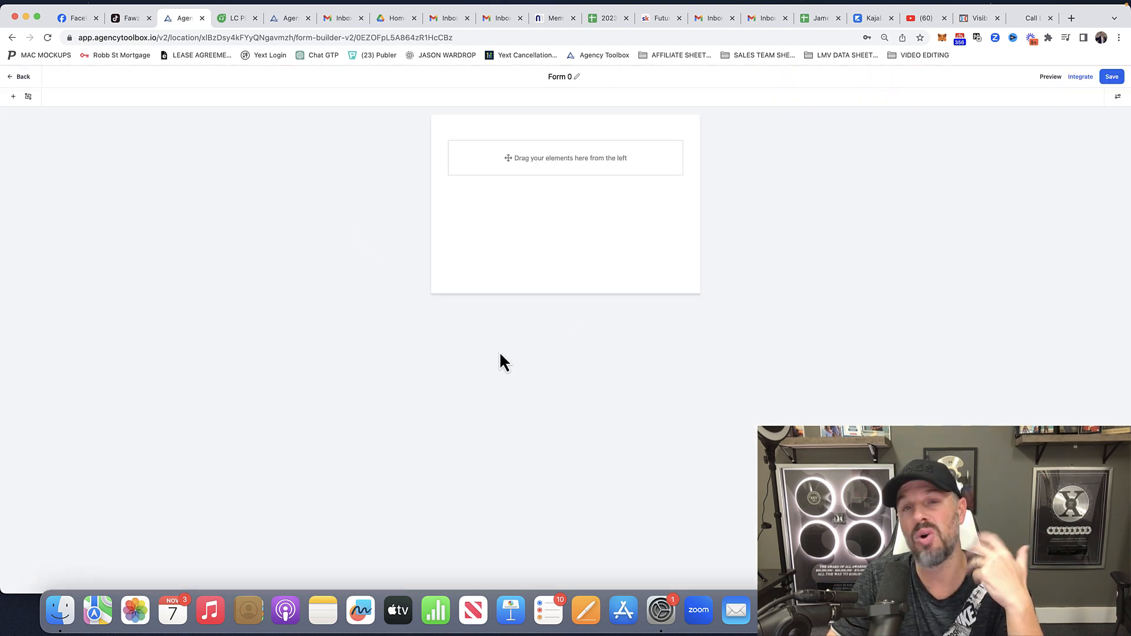
# Add First Name, Last Name, Email and Phone fields to the form, in that order above the consent checkbox
pyautogui.click(11, 96)
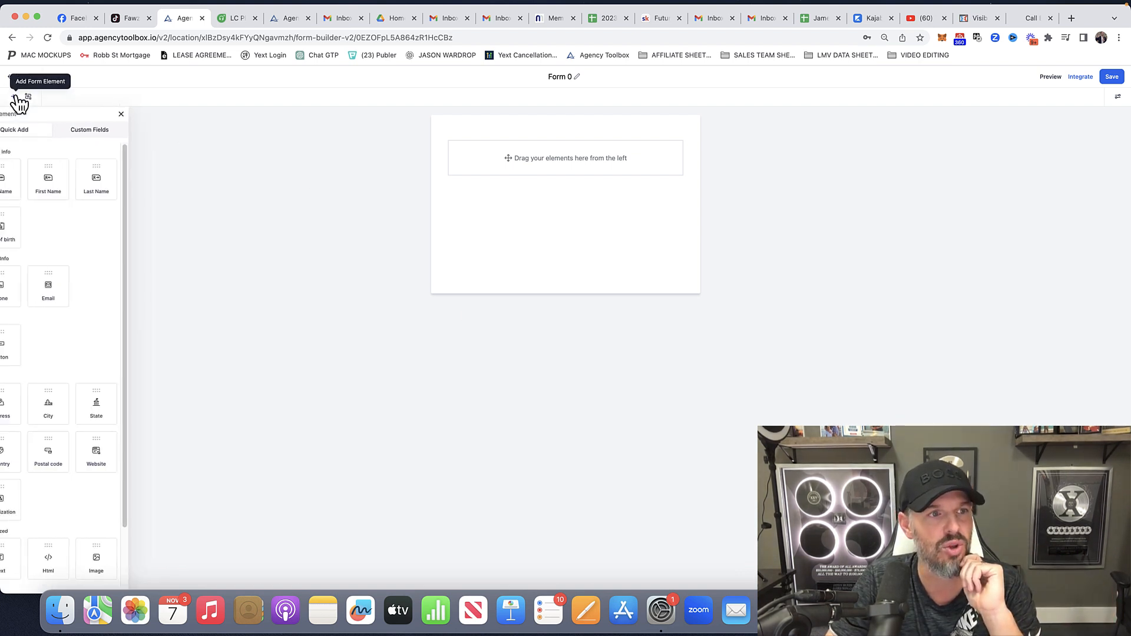
pyautogui.moveTo(77, 189); pyautogui.dragTo(583, 155)
pyautogui.moveTo(116, 182); pyautogui.dragTo(620, 197)
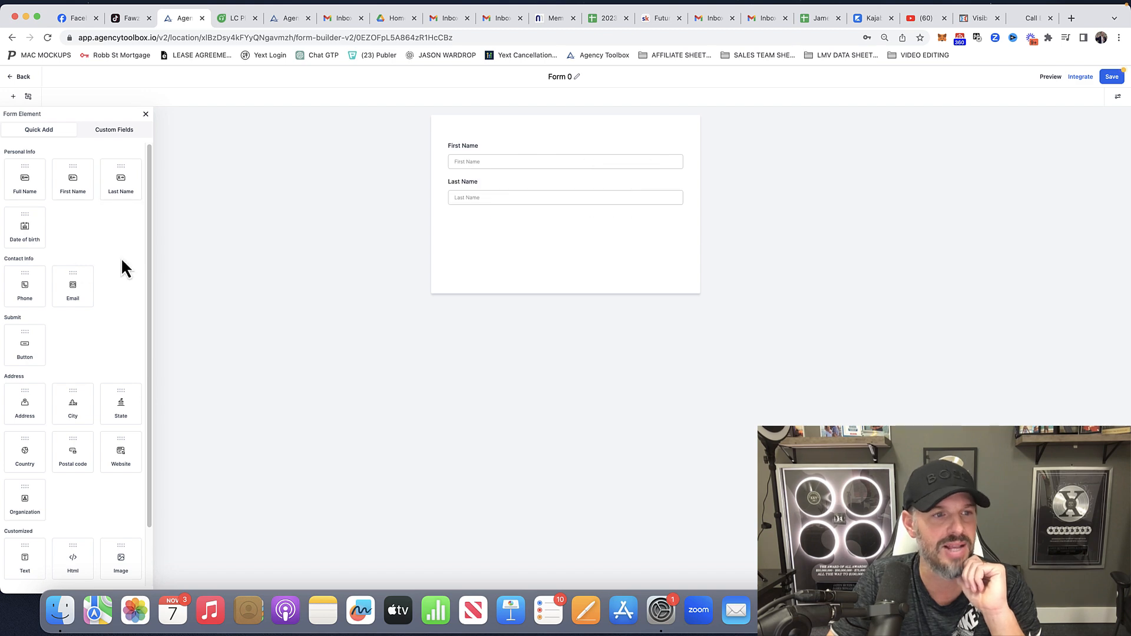
pyautogui.moveTo(25, 287); pyautogui.dragTo(522, 247)
pyautogui.moveTo(68, 283); pyautogui.dragTo(543, 224)
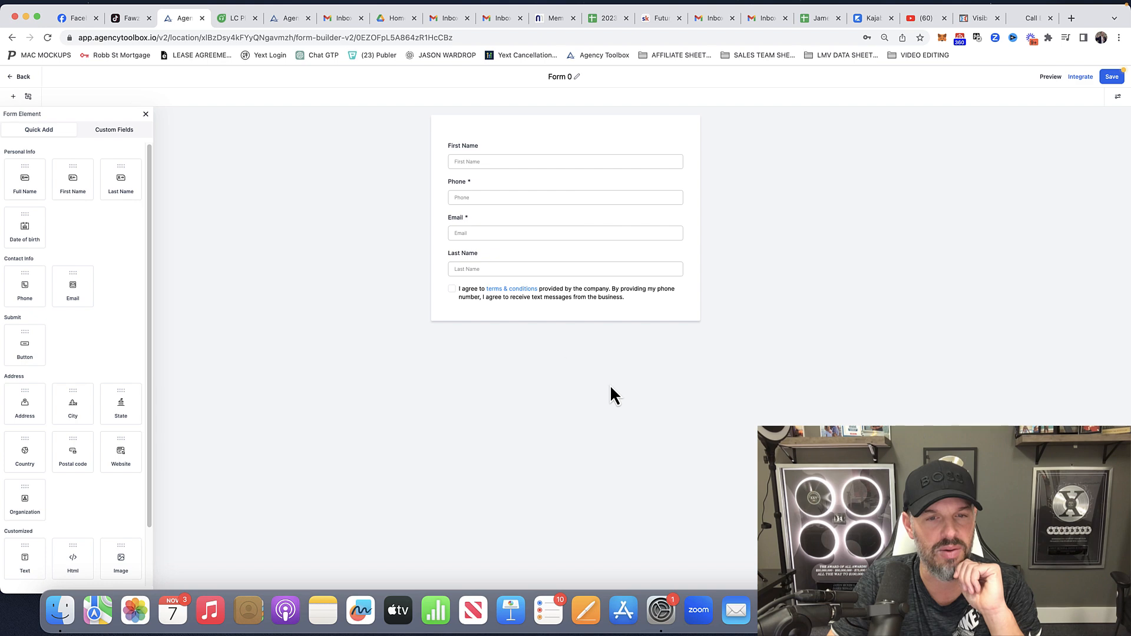
pyautogui.click(457, 269)
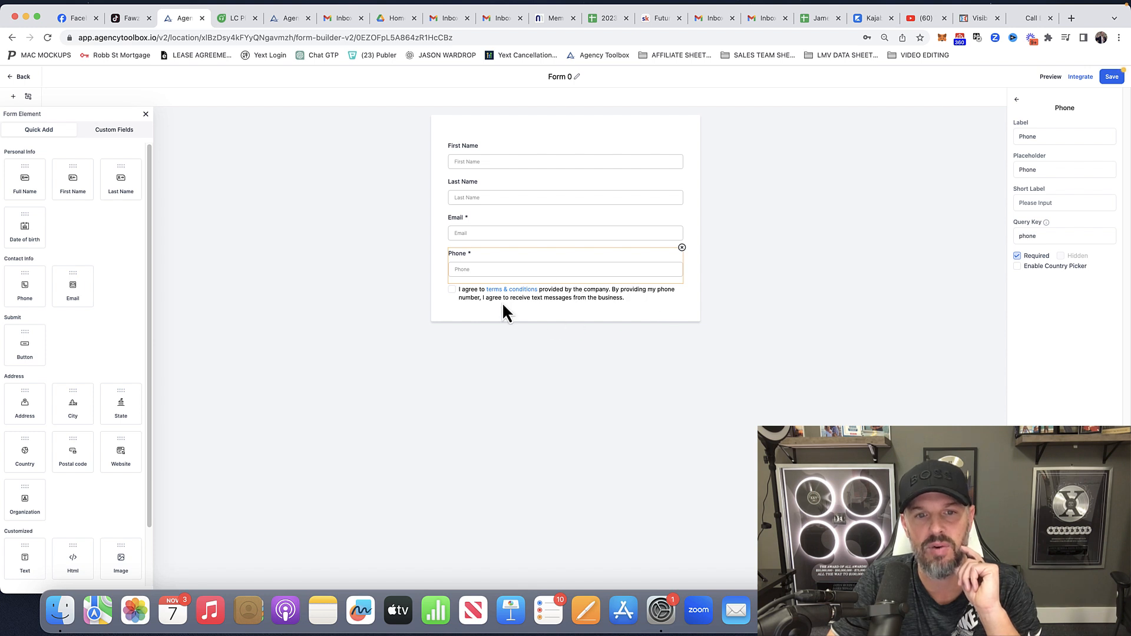
# Open the link behind the "terms & conditions" text of the form's consent checkbox for editing
pyautogui.click(608, 297)
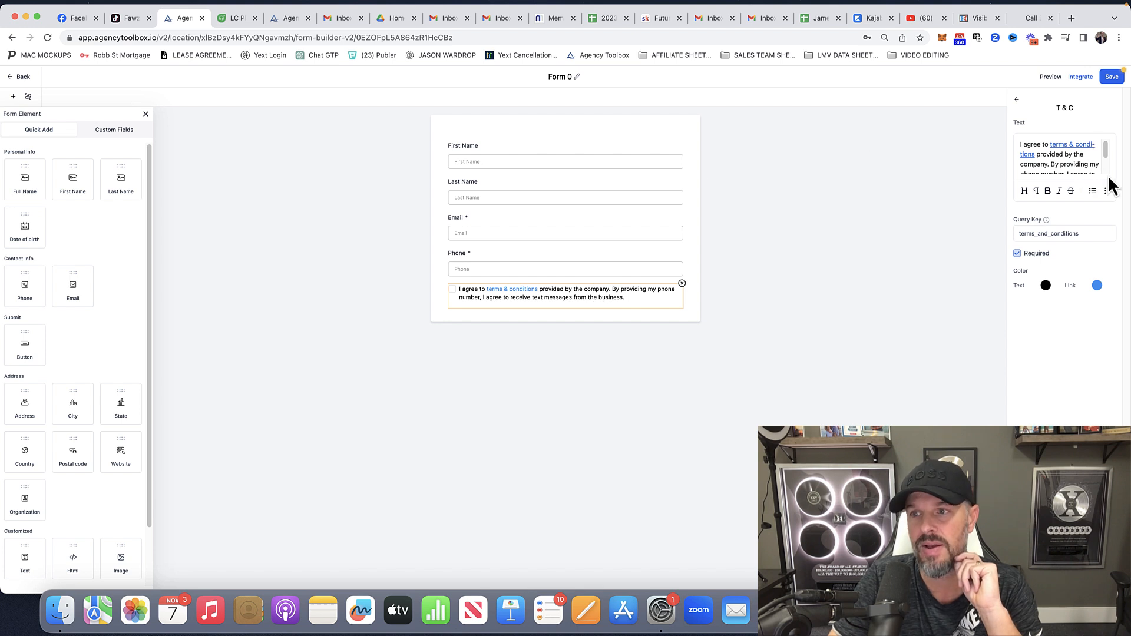
pyautogui.moveTo(1107, 151)
pyautogui.mouseDown()
pyautogui.moveTo(1104, 174)
pyautogui.moveTo(1104, 144)
pyautogui.mouseUp()
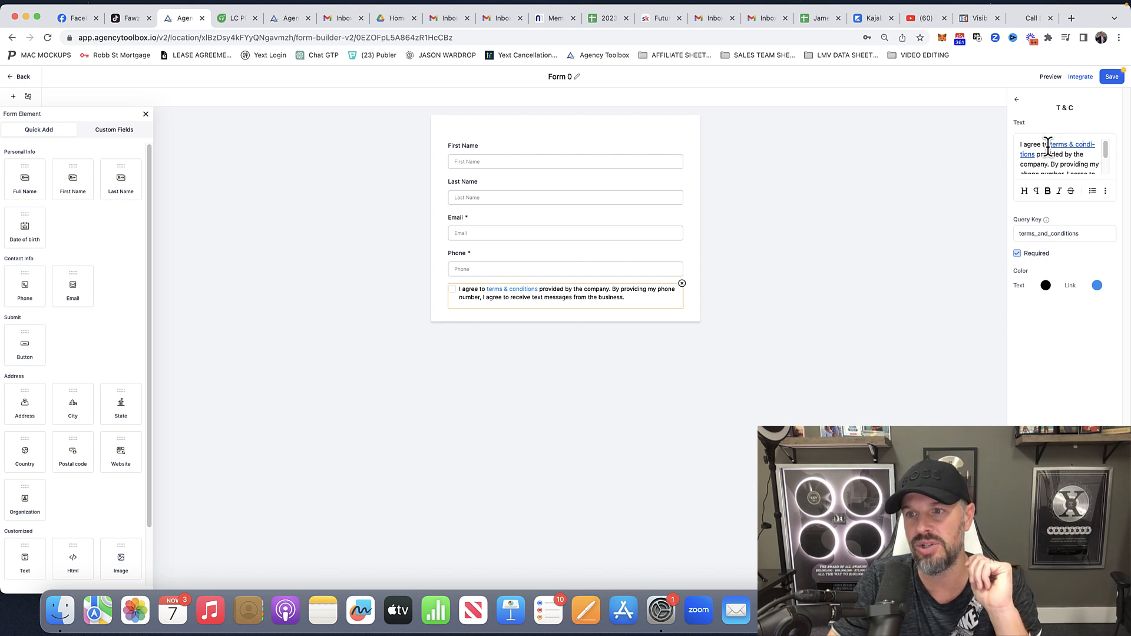
pyautogui.moveTo(1051, 145); pyautogui.dragTo(1041, 155)
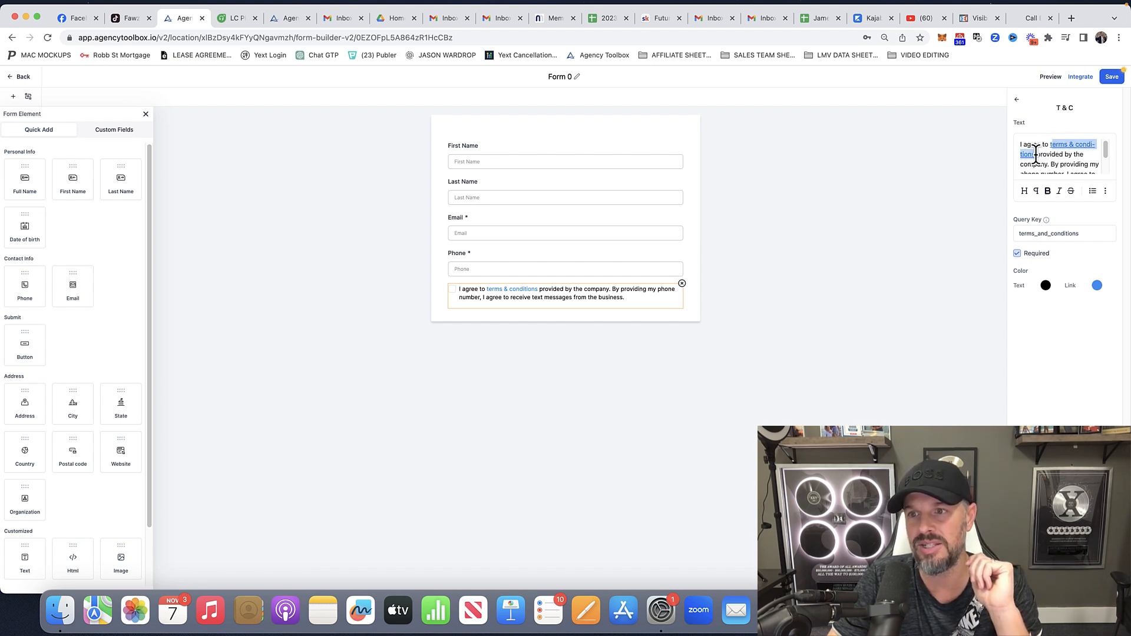
pyautogui.click(1105, 191)
pyautogui.click(1107, 208)
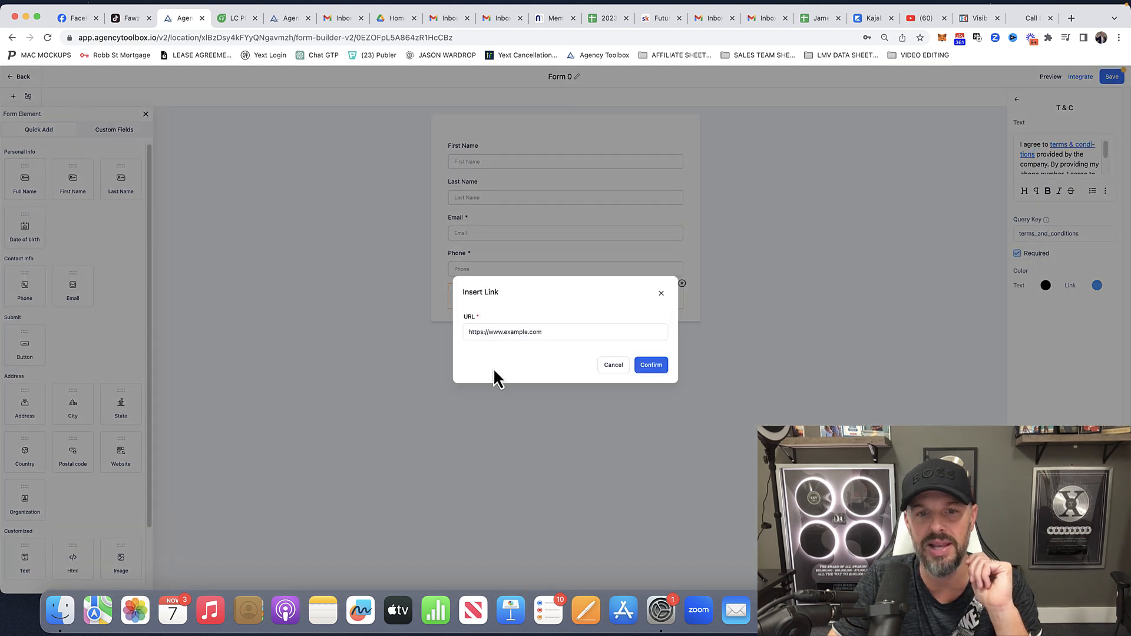
pyautogui.tripleClick(548, 329)
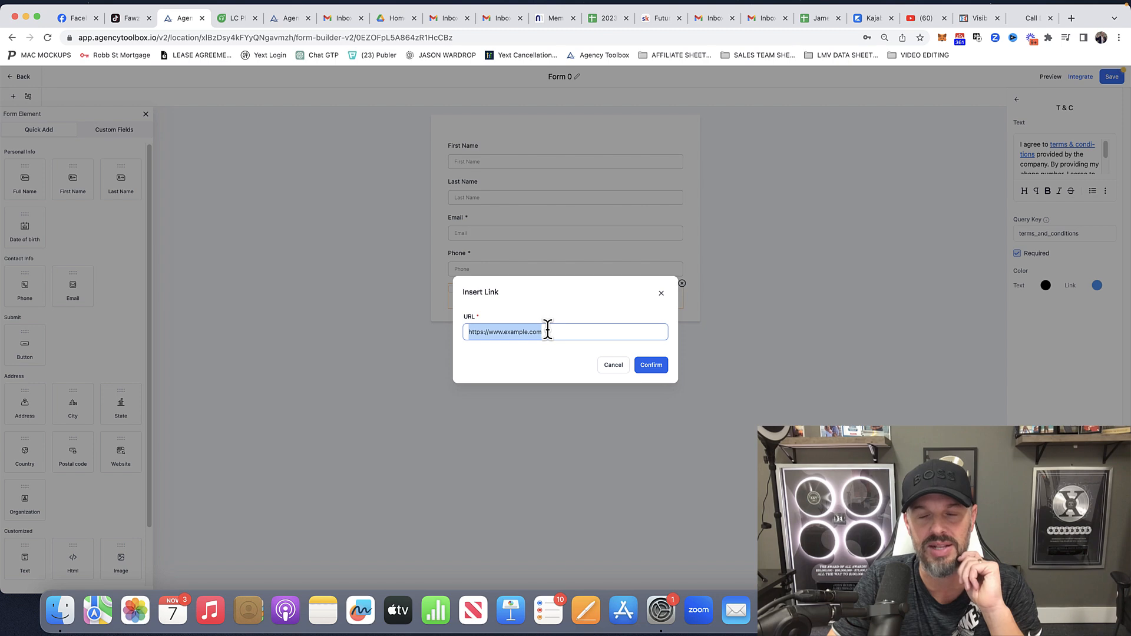
# Open the terms page localmarketingvault.com/tos in a new browser tab and copy its address
pyautogui.click(1071, 18)
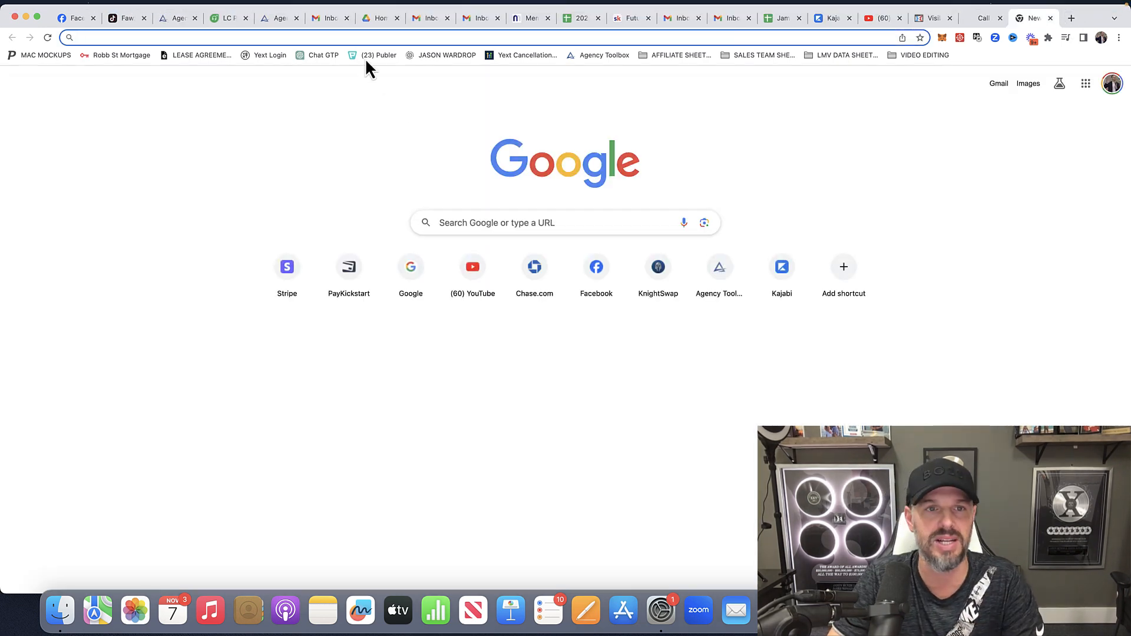
pyautogui.write('localmarketingvault.com')
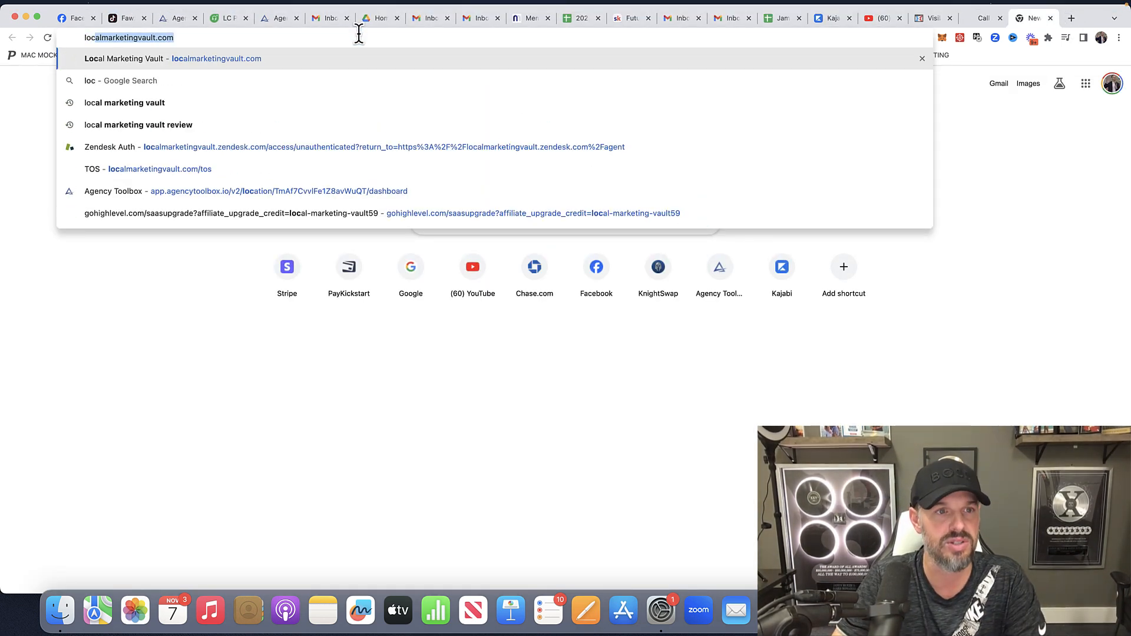
pyautogui.click(299, 170)
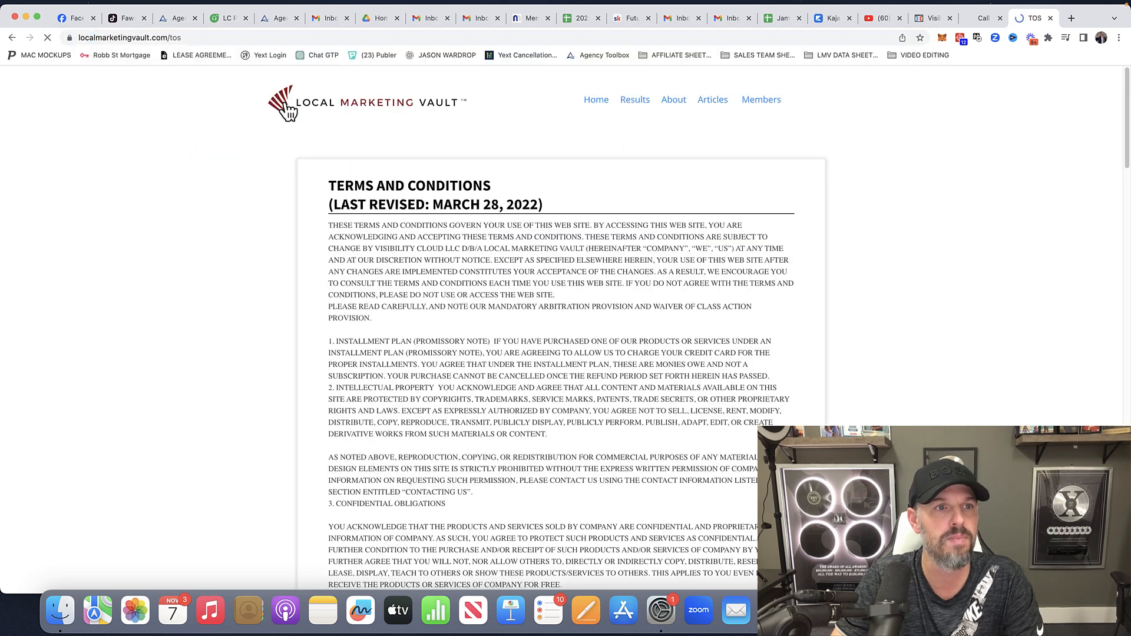
pyautogui.click(253, 37)
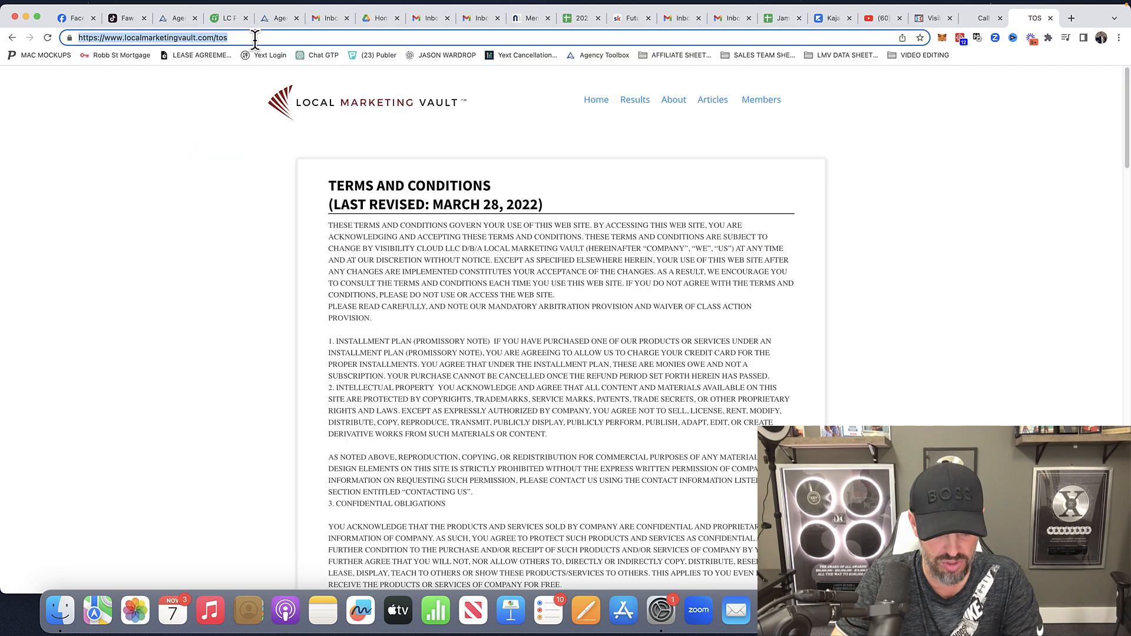
pyautogui.click(270, 16)
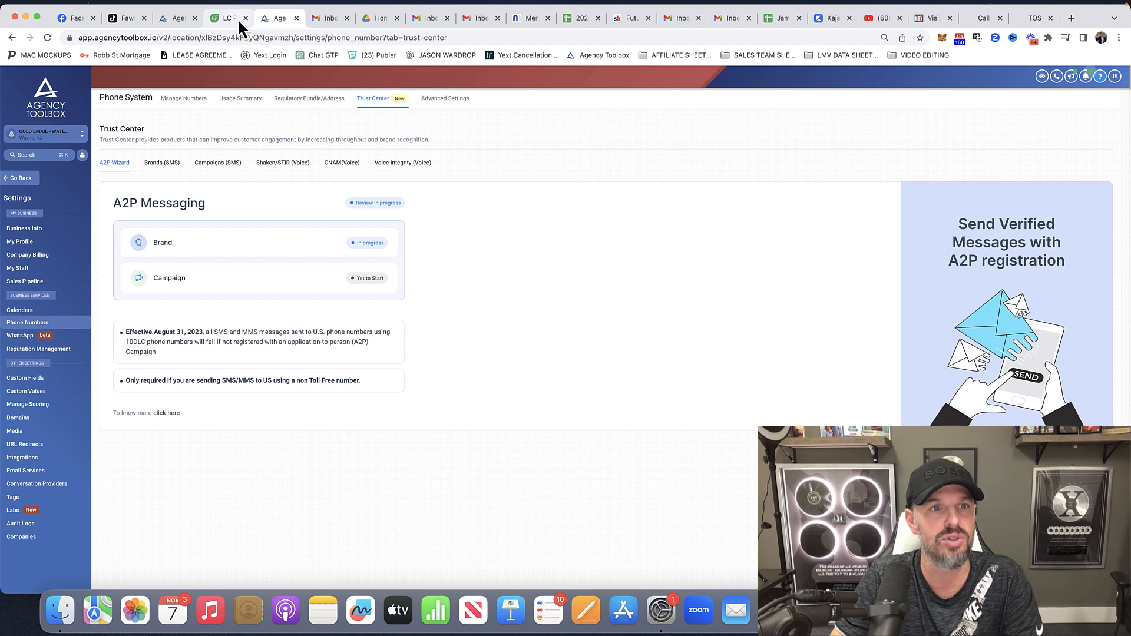
pyautogui.click(233, 18)
pyautogui.click(179, 23)
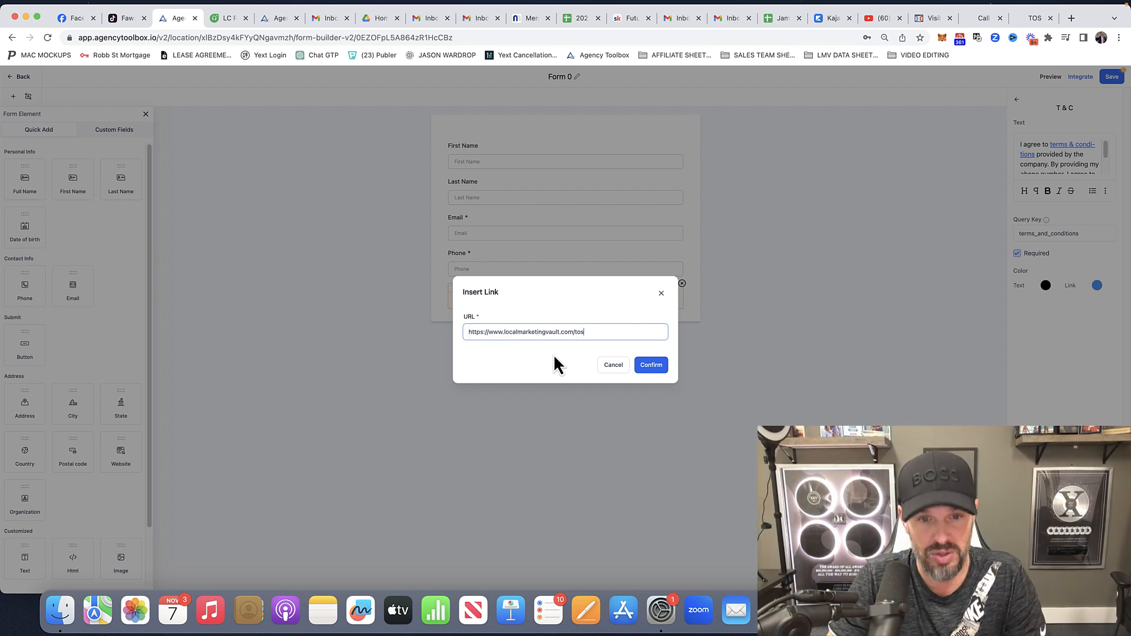
pyautogui.click(653, 366)
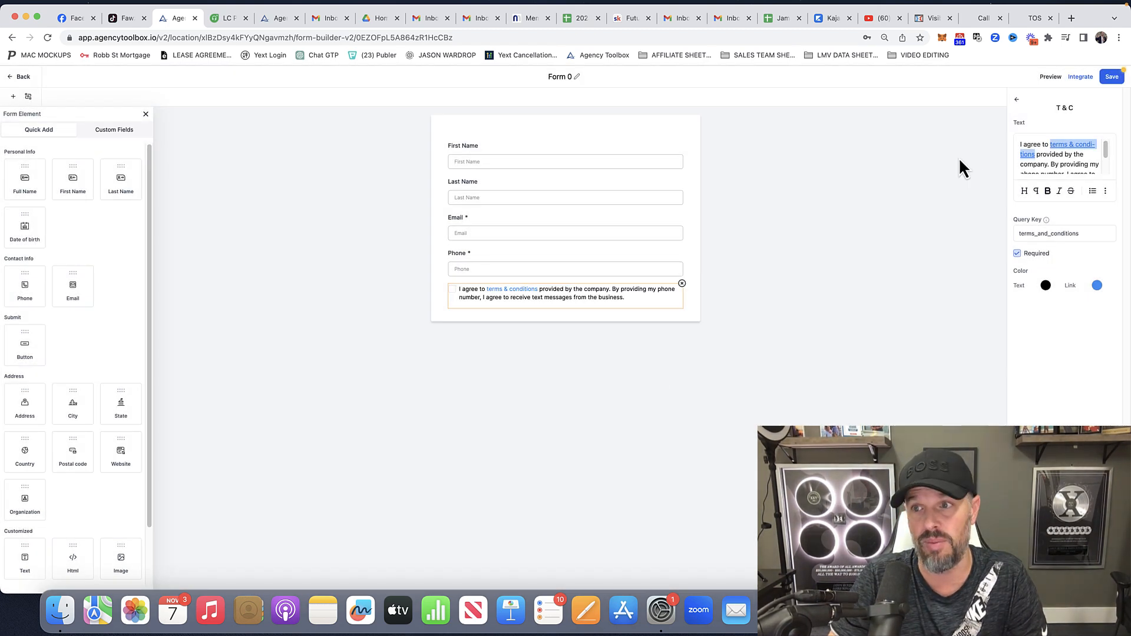
pyautogui.click(1112, 78)
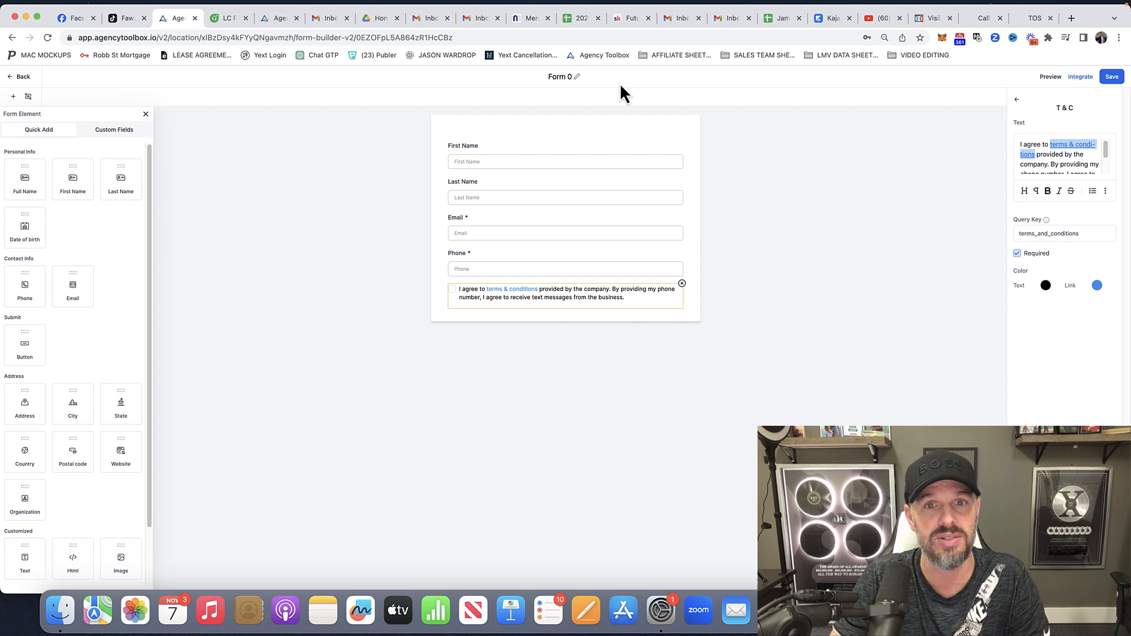
# Rename the form as "Calendar Optins" and return to the forms list
pyautogui.click(570, 76)
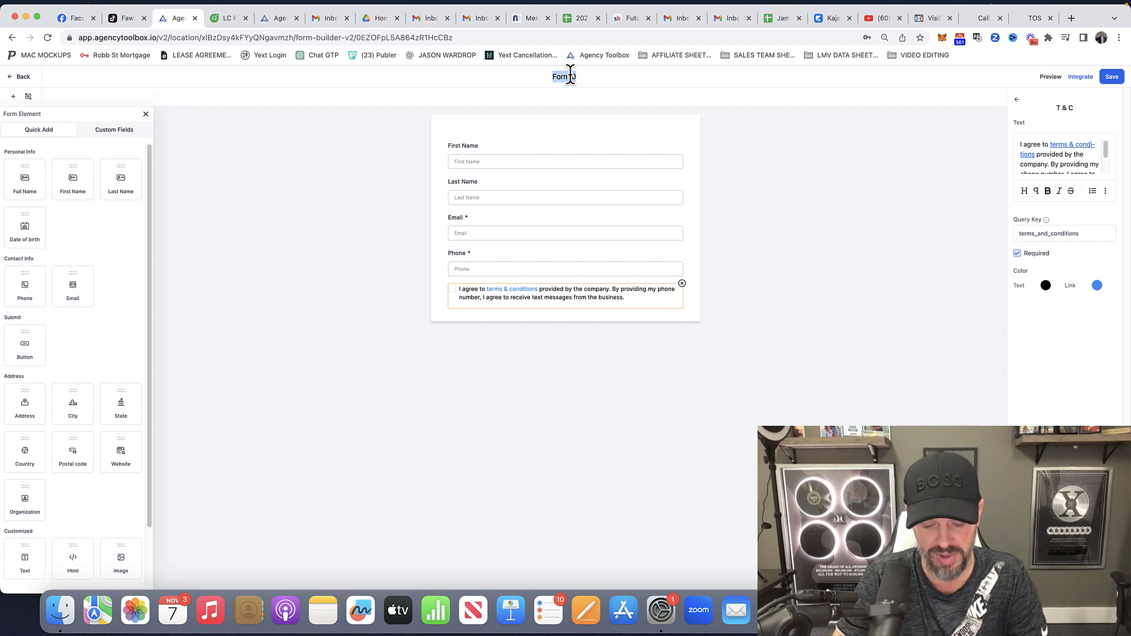
pyautogui.write('Calendar')
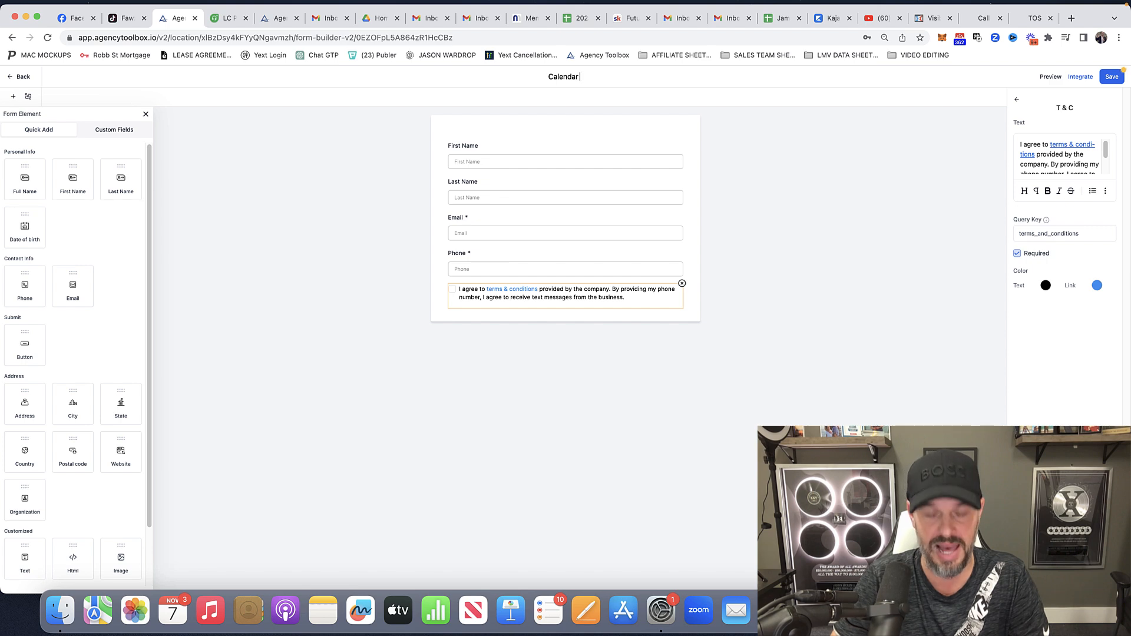
pyautogui.write(' Optins')
pyautogui.press('Return')
pyautogui.click(22, 78)
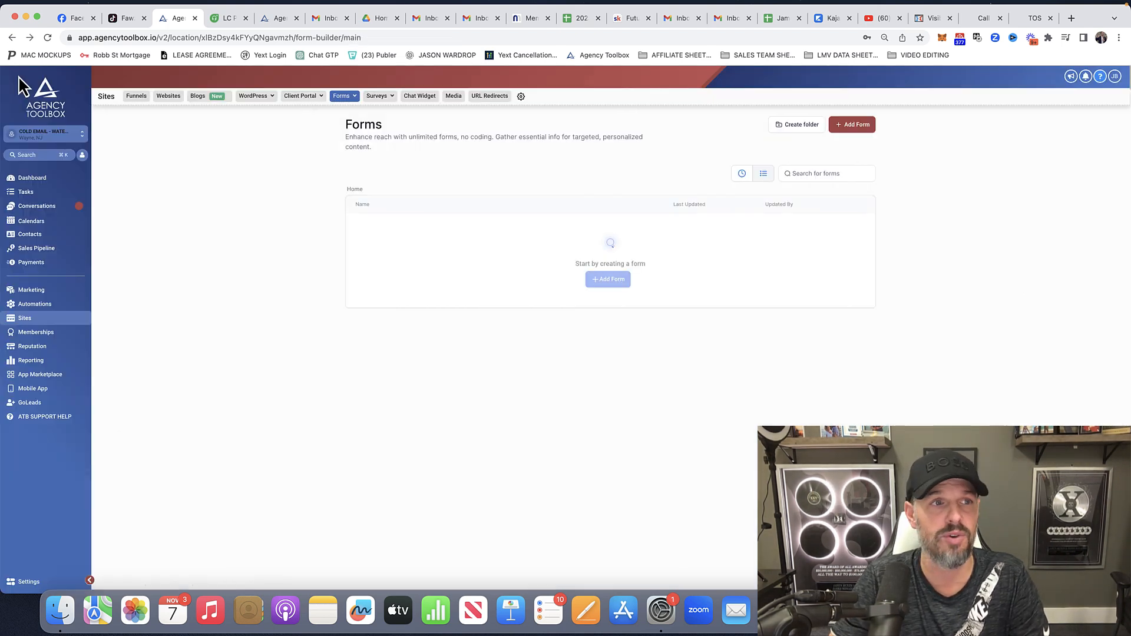
# Open the calendar settings and start a new calendar with the Round Robin scheduling type
pyautogui.click(31, 223)
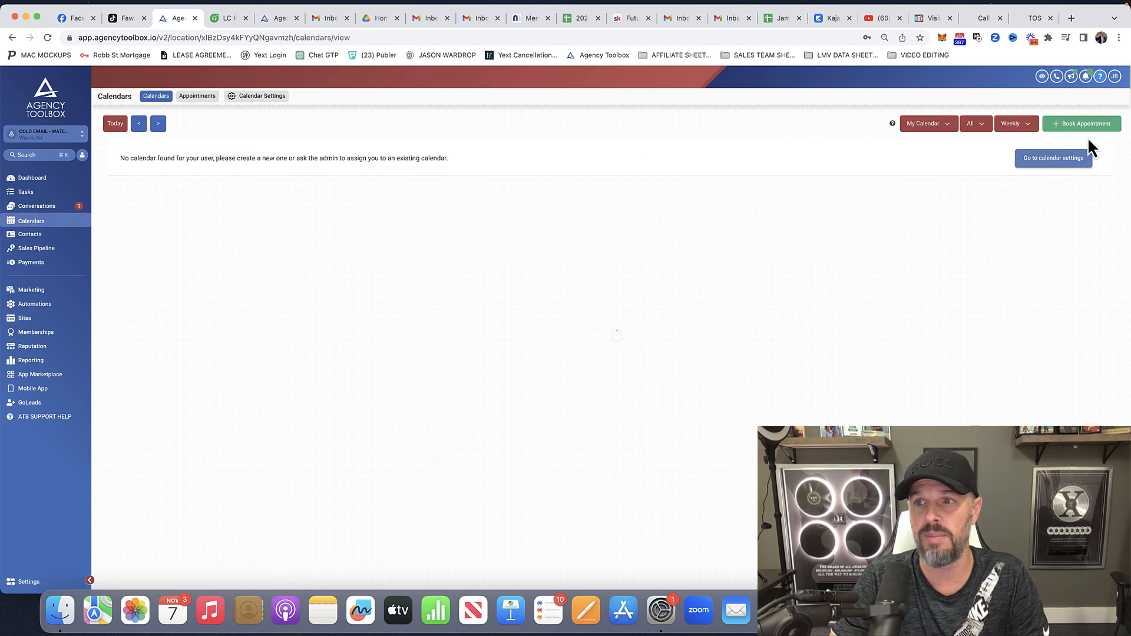
pyautogui.click(242, 98)
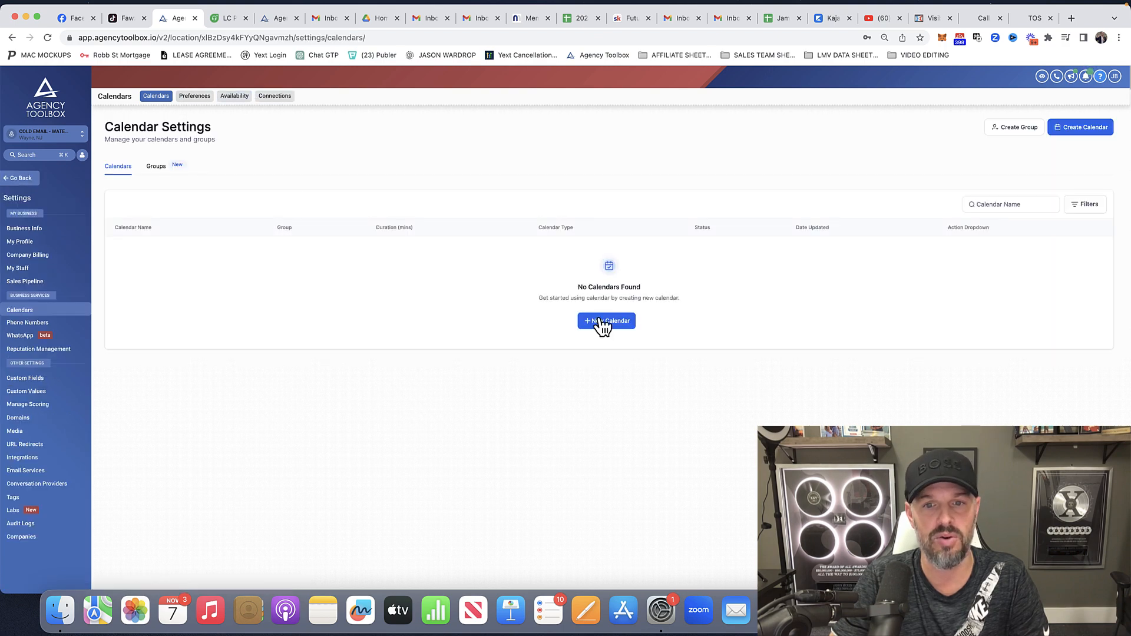
pyautogui.click(602, 324)
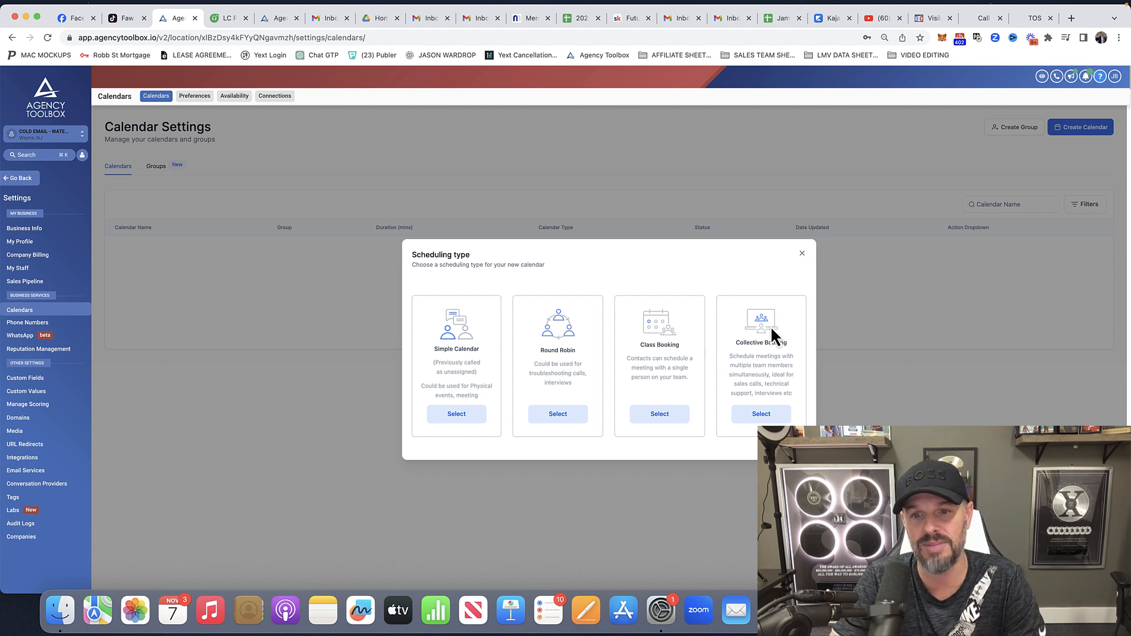
pyautogui.click(558, 417)
# Name the new calendar "Calendar Test" and assign the account's team member to it
pyautogui.click(546, 210)
pyautogui.write('Calendar Test')
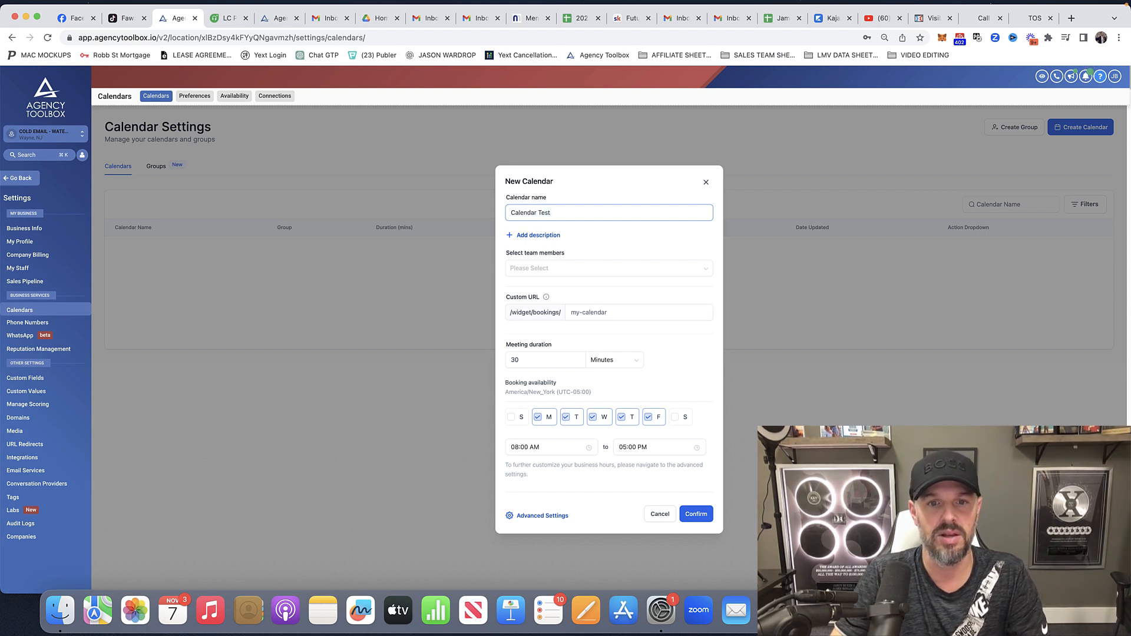
pyautogui.click(591, 270)
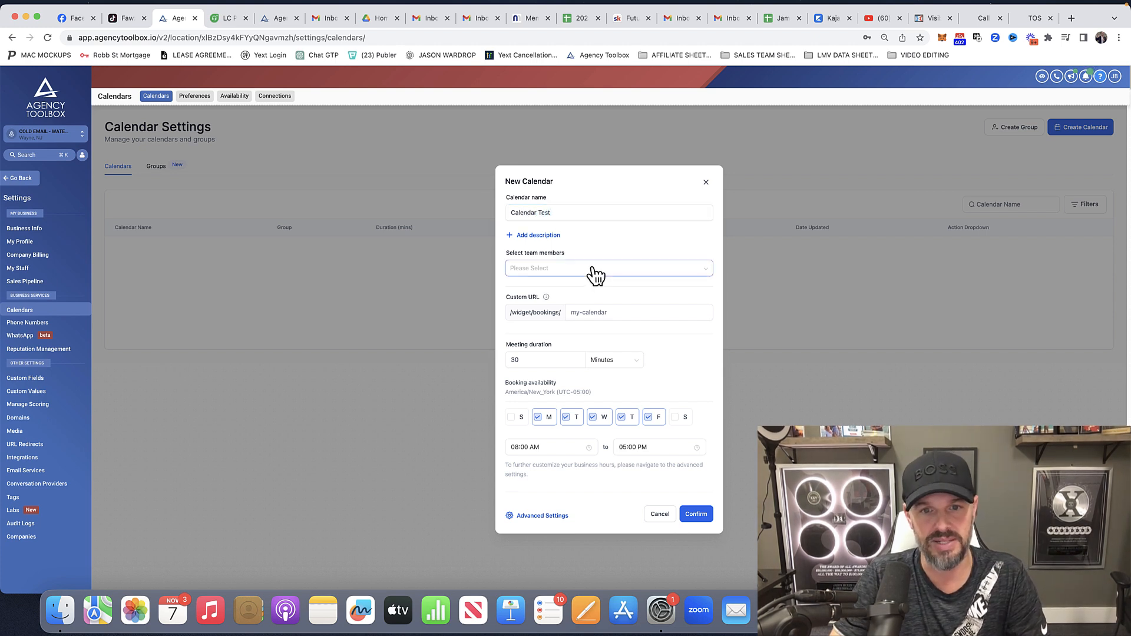
pyautogui.click(554, 287)
pyautogui.click(660, 343)
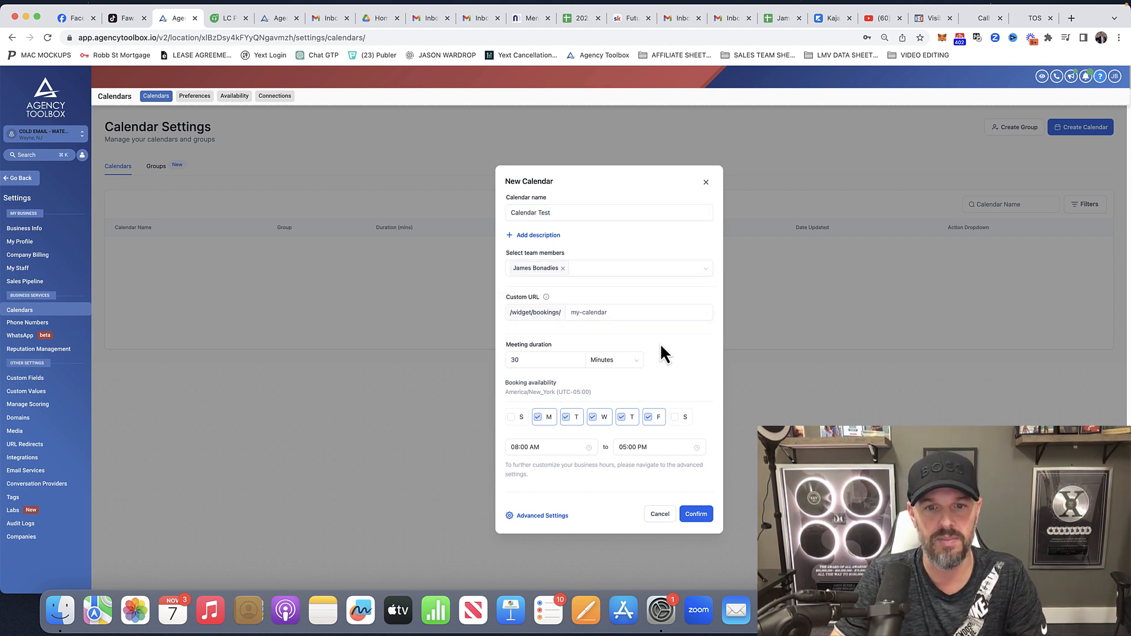
# Set the calendar's custom URL ending to testing-calendar16 and continue to its advanced settings
pyautogui.click(581, 312)
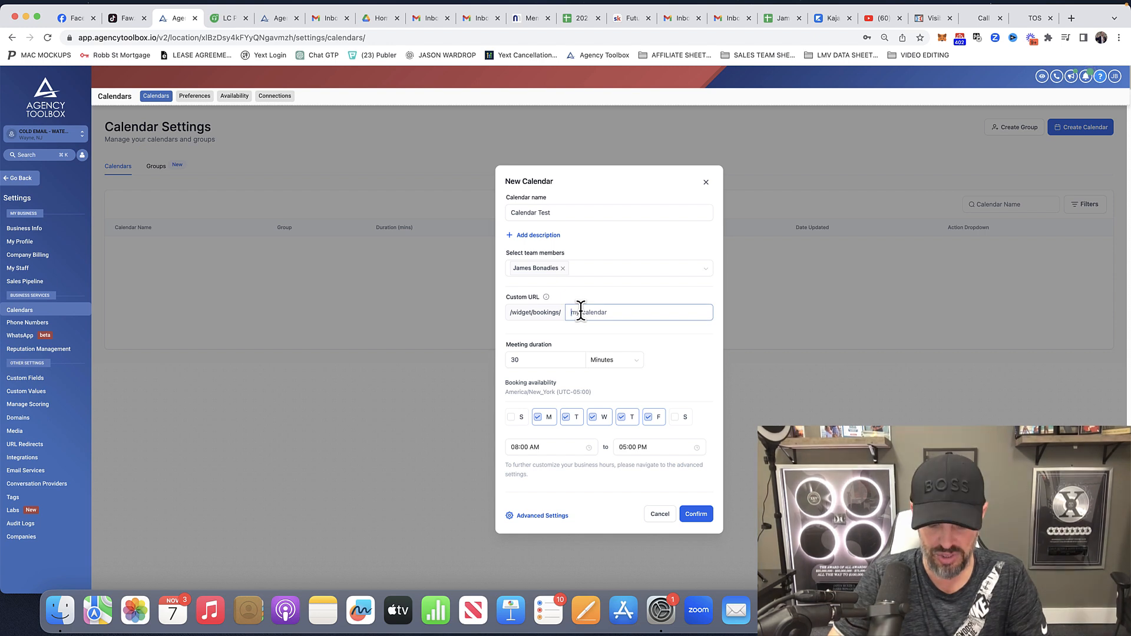
pyautogui.write('testing')
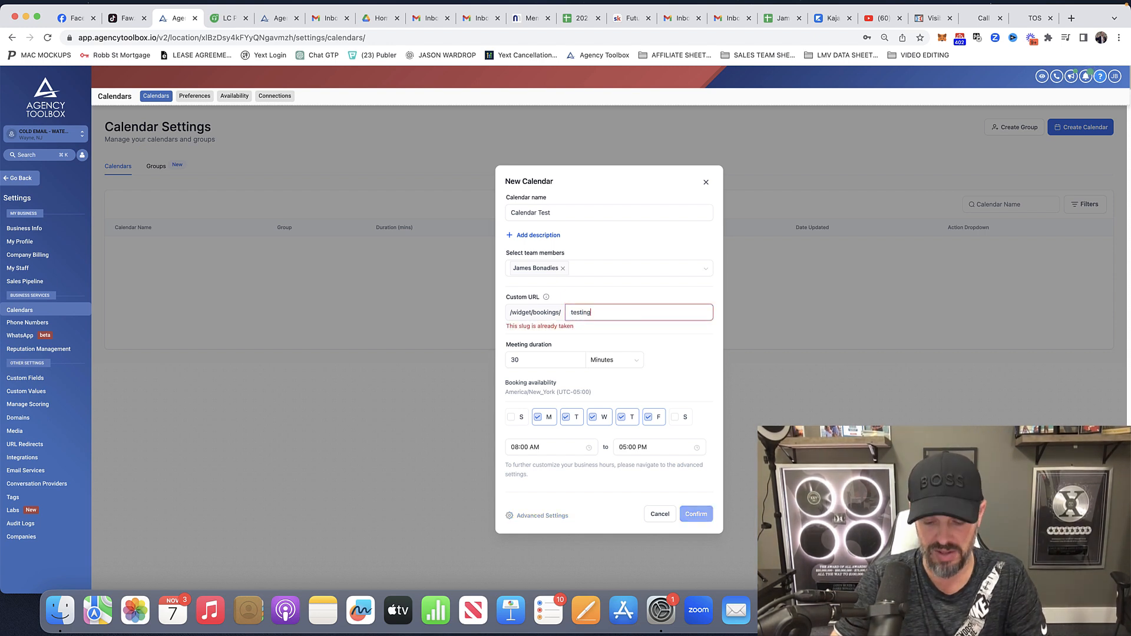
pyautogui.write('-calendar')
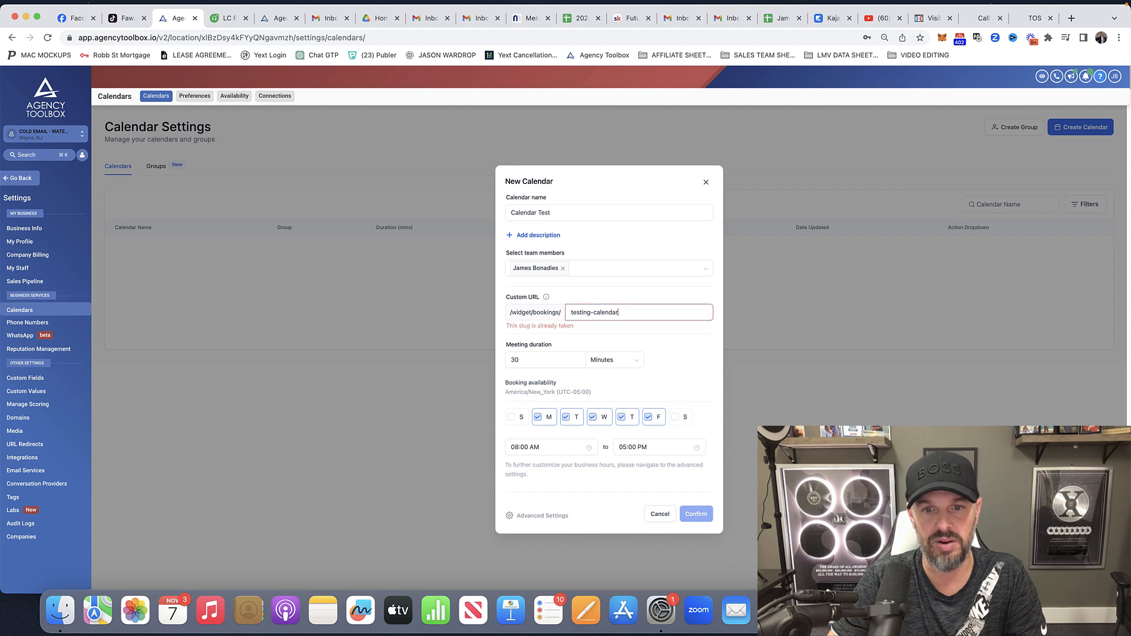
pyautogui.write('10')
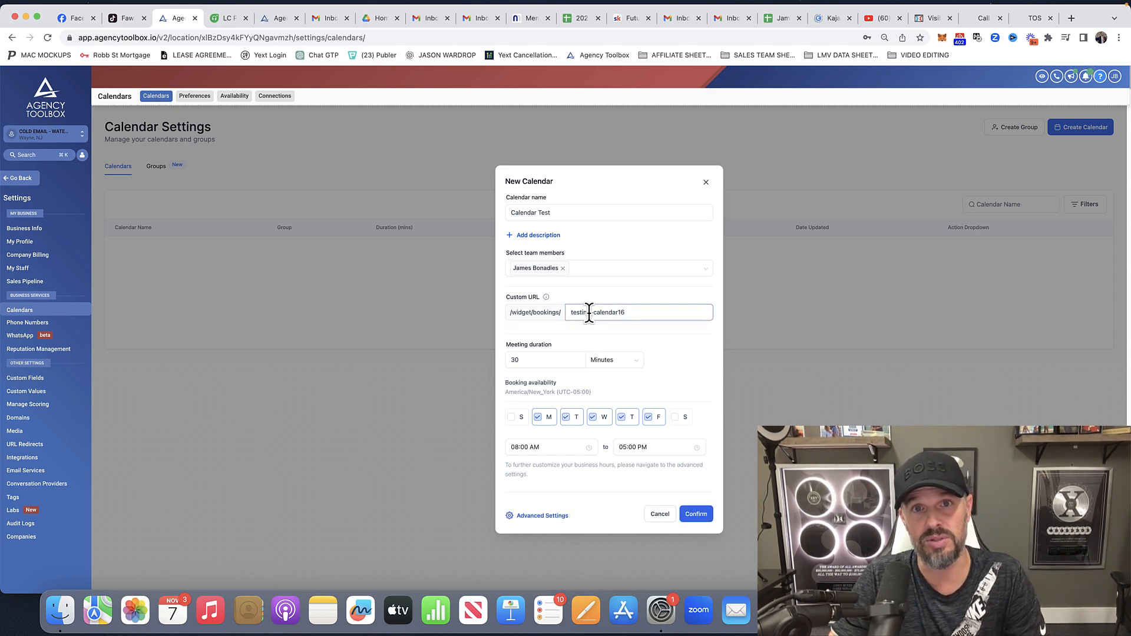
pyautogui.click(557, 361)
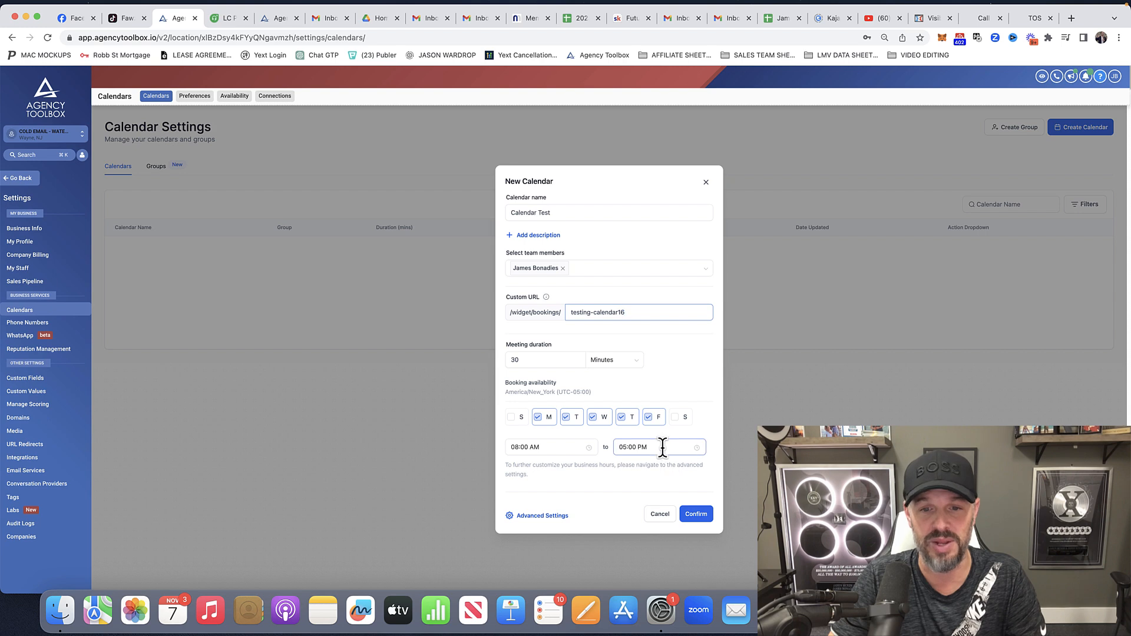
pyautogui.click(696, 514)
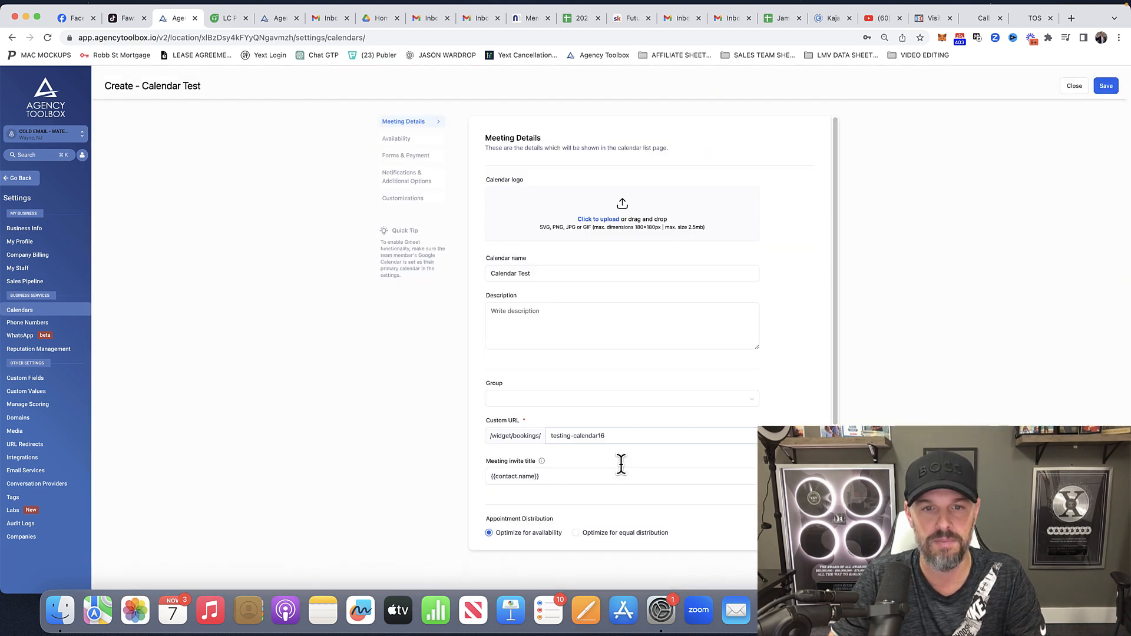
# Choose the "Calendar Optins" form as the booking form in the calendar's Forms & Payment settings
pyautogui.click(406, 142)
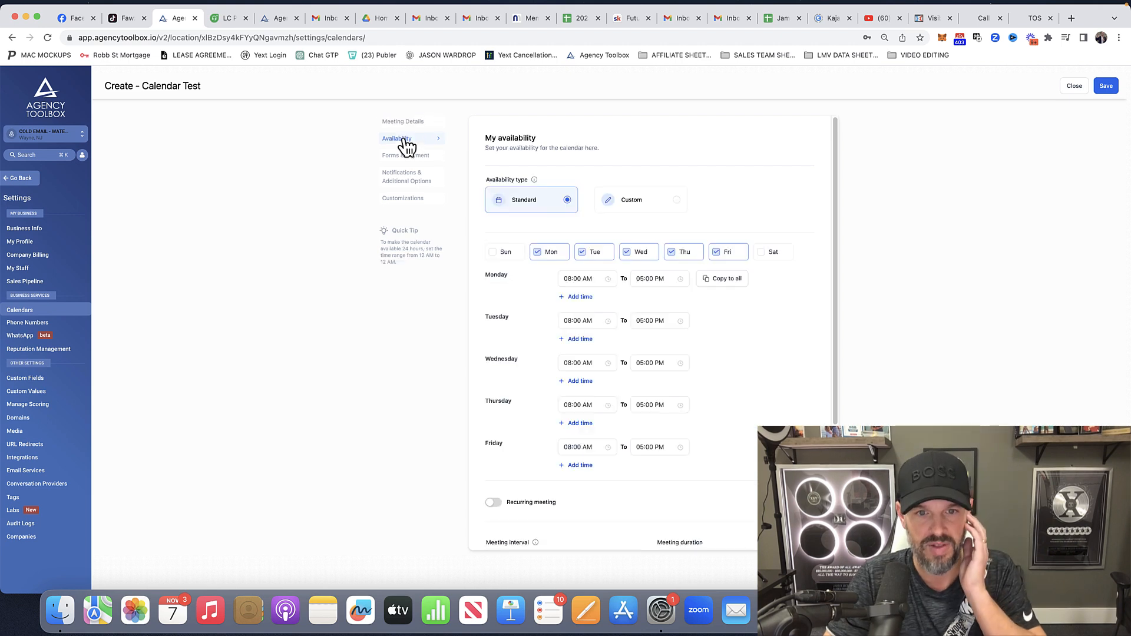
pyautogui.click(409, 122)
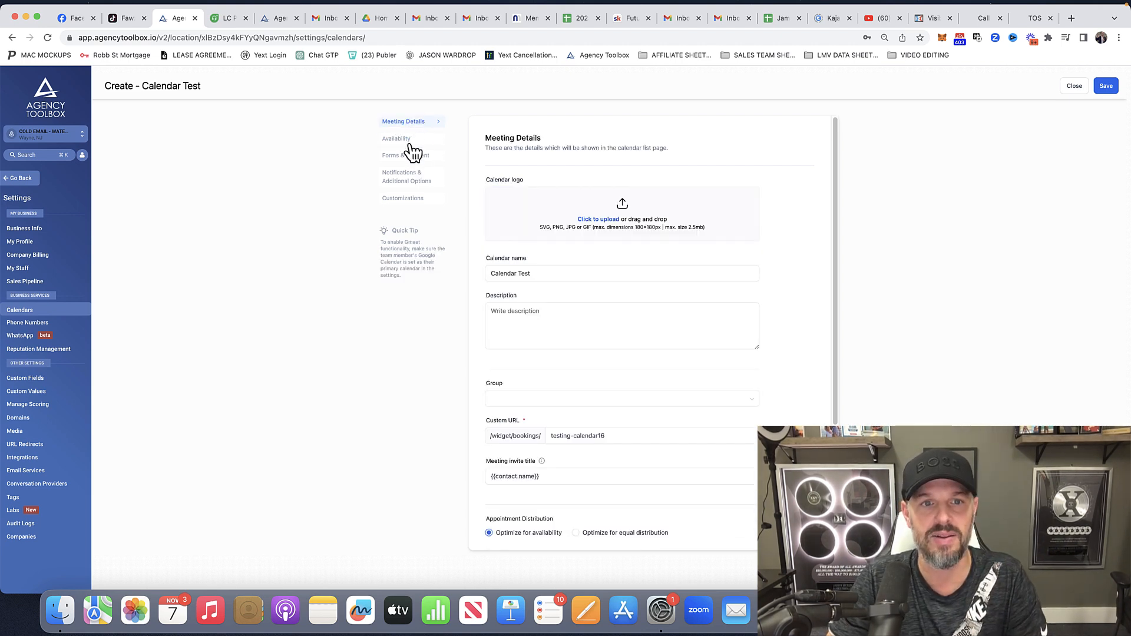
pyautogui.click(412, 141)
pyautogui.click(415, 156)
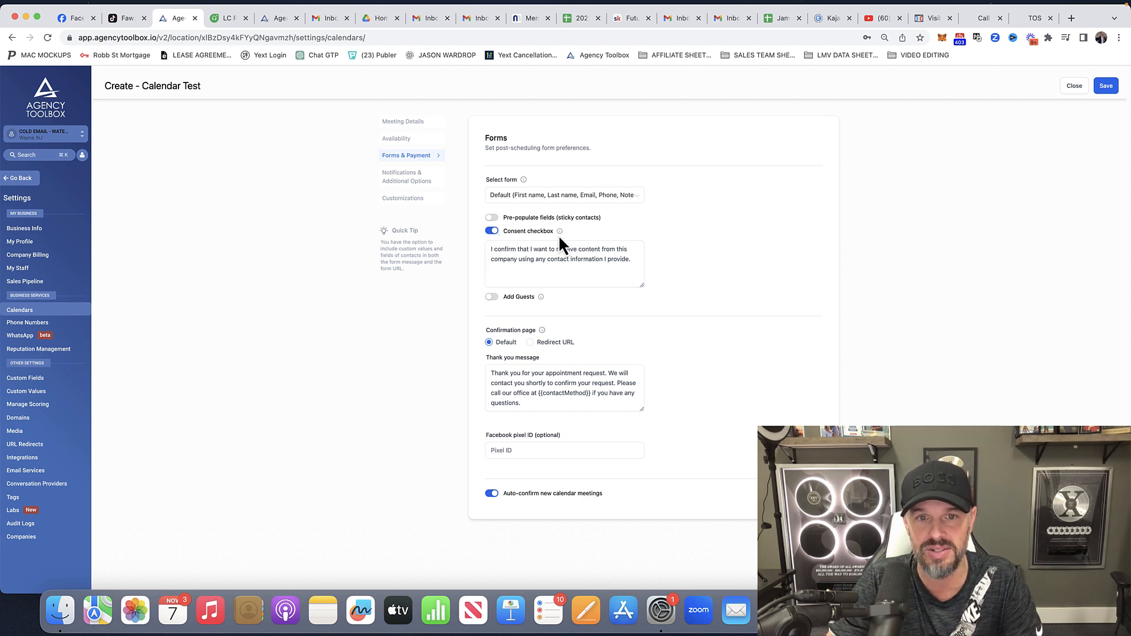
pyautogui.click(630, 202)
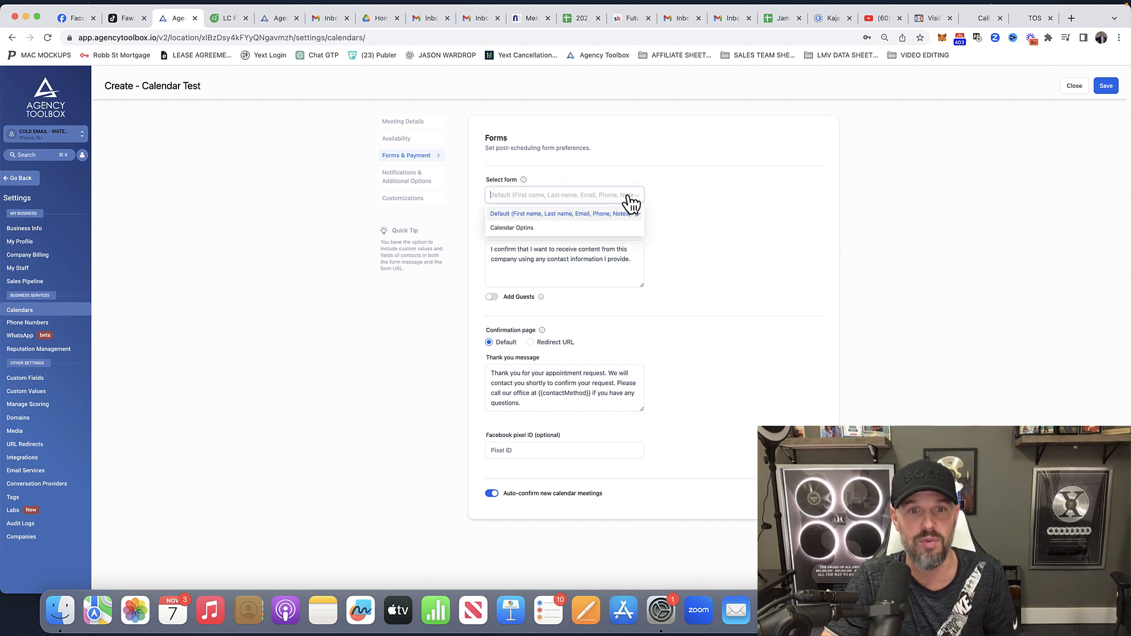
pyautogui.click(512, 229)
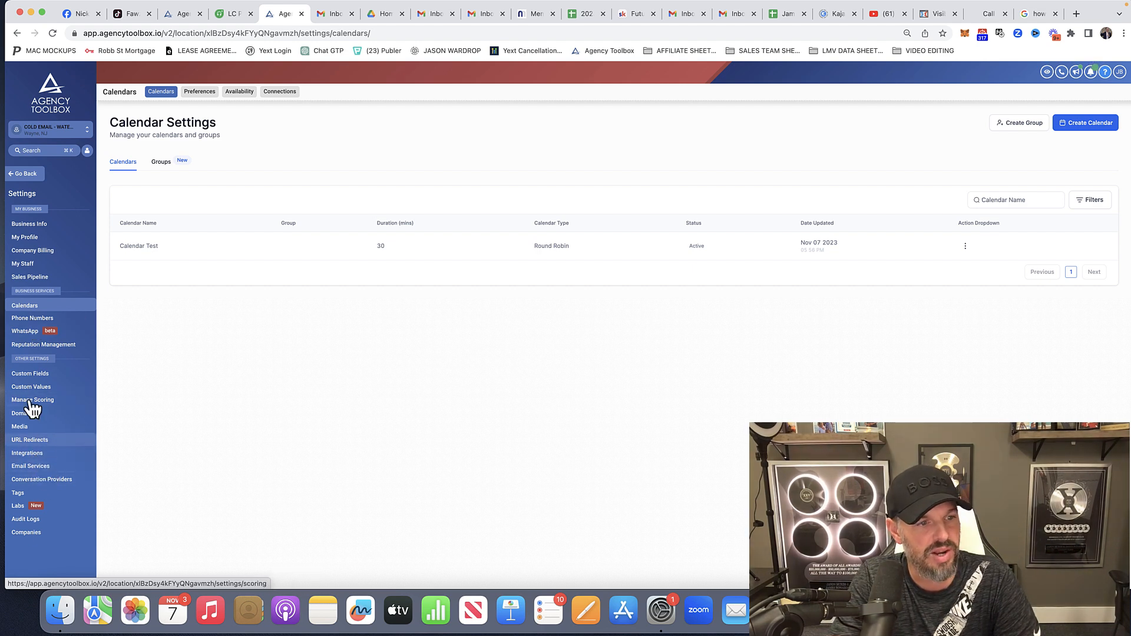
# Check the A2P brand and campaign registration status in the phone system's Trust Center
pyautogui.click(35, 319)
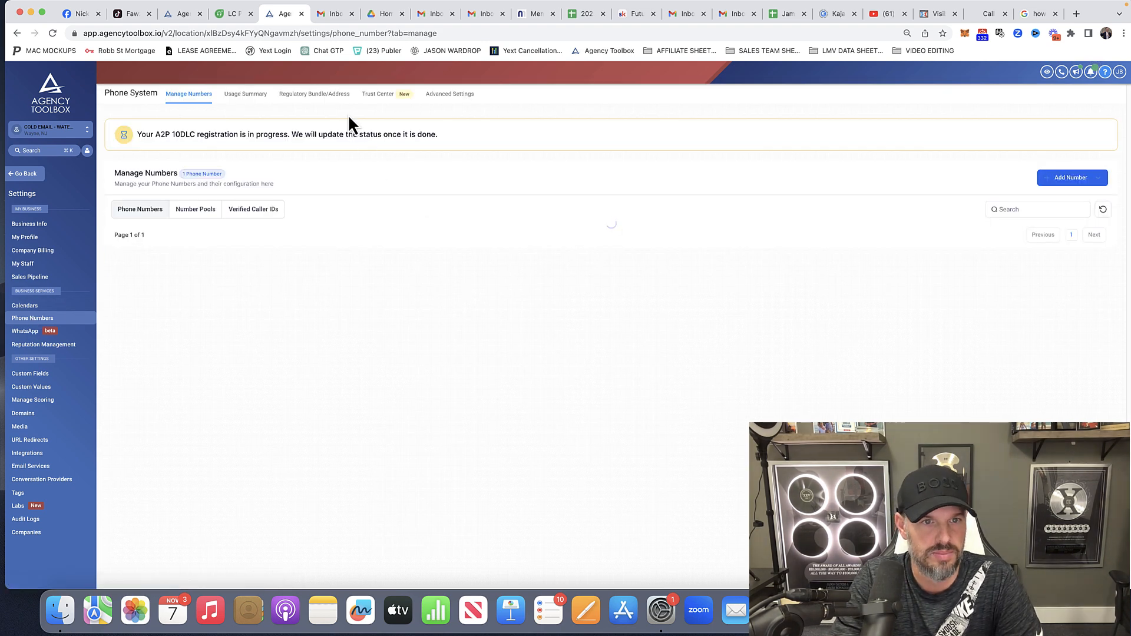
pyautogui.click(378, 96)
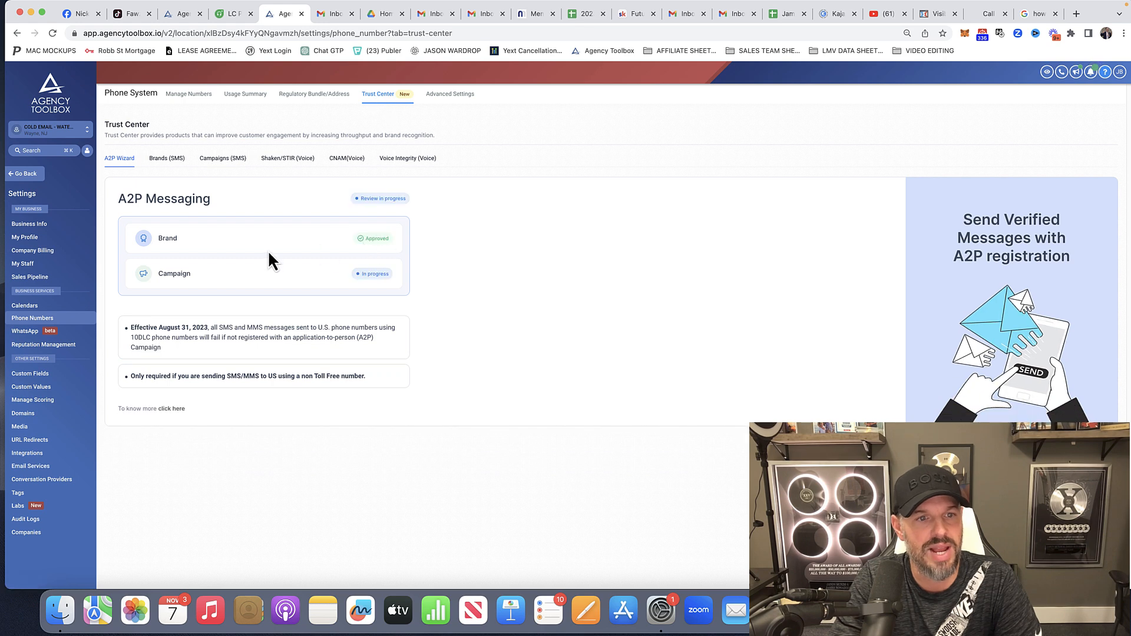